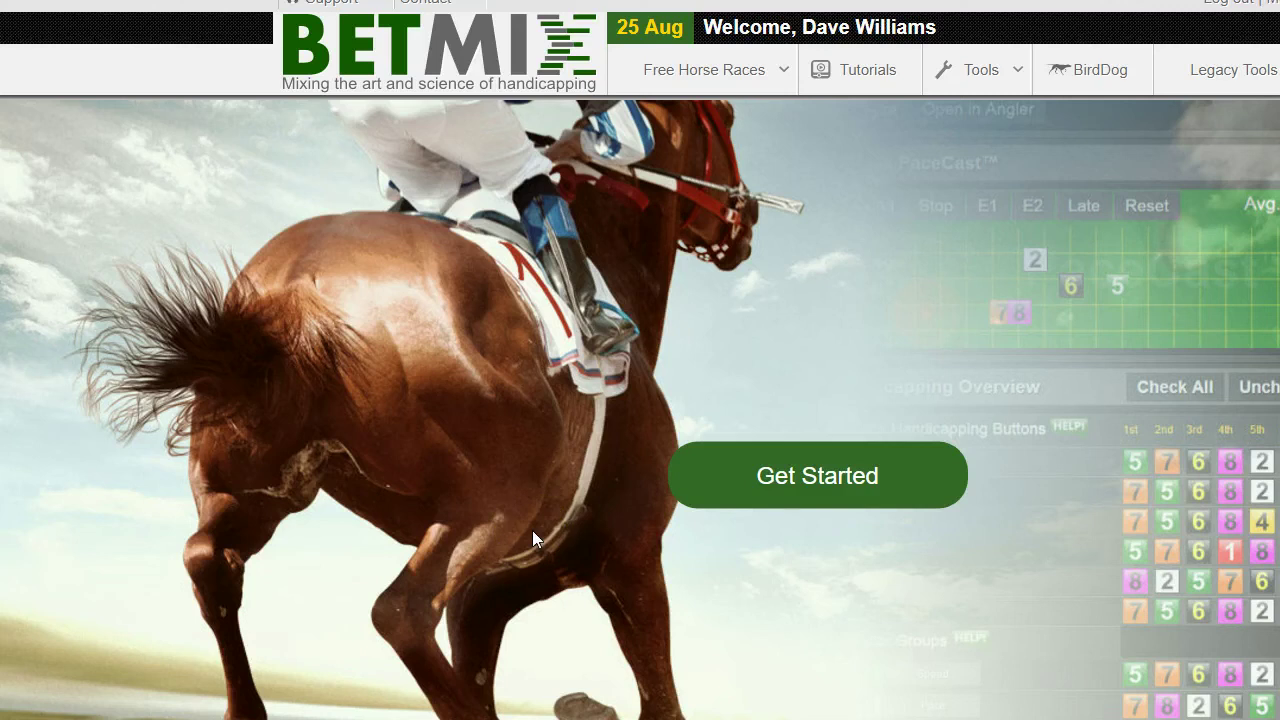
Open BirdDog and set the race date to 08/25/2017
click(532, 528)
click(1105, 75)
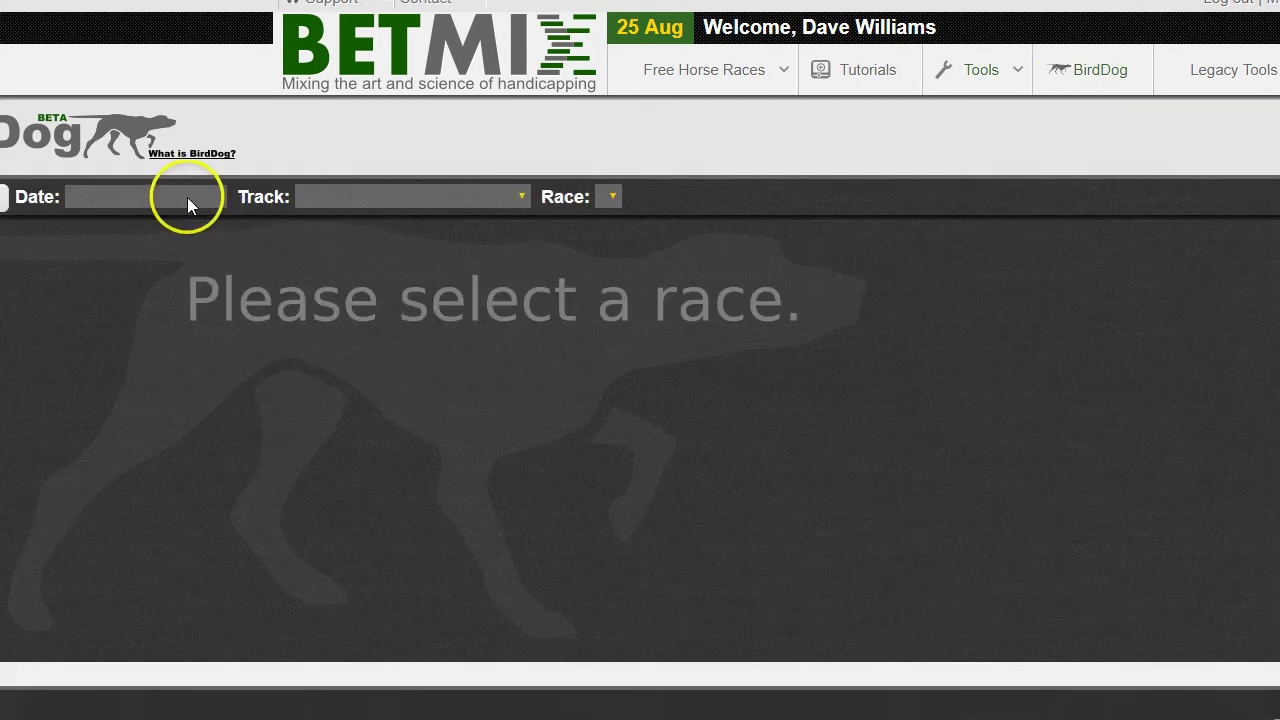
click(187, 197)
click(340, 447)
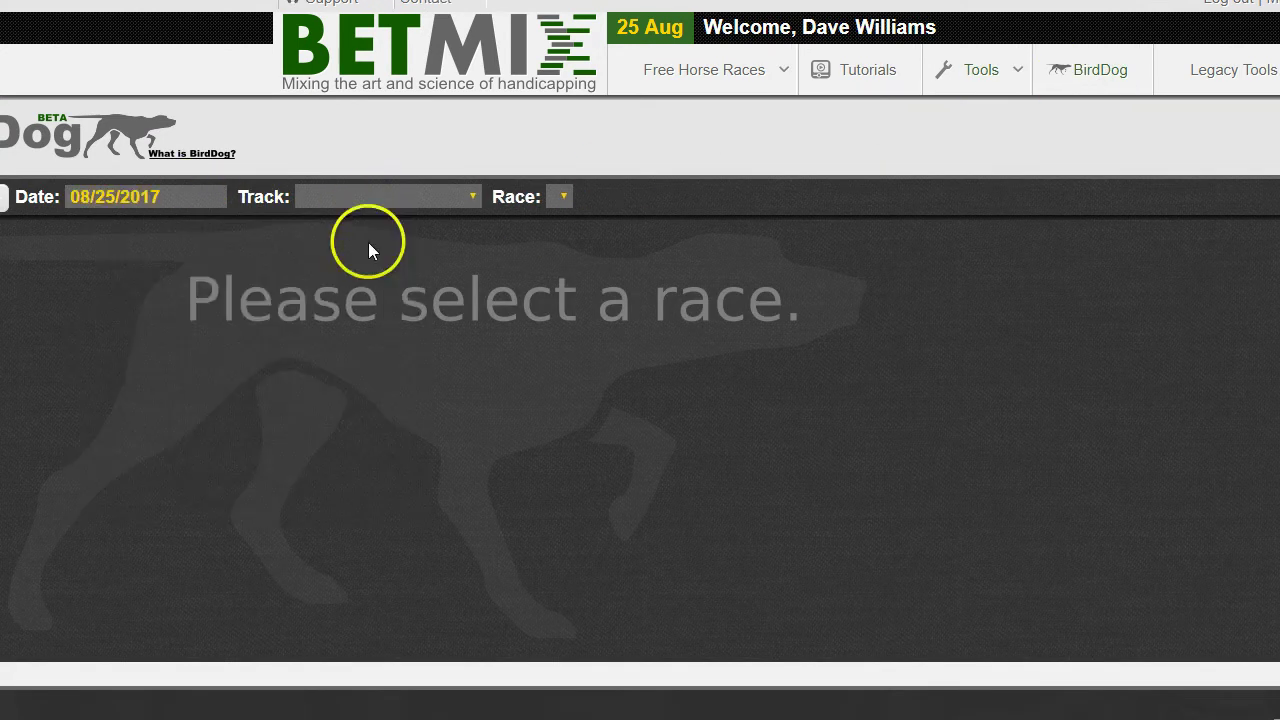
Load Gulfstream Park race 6, the 5f Turf Claiming race
click(373, 197)
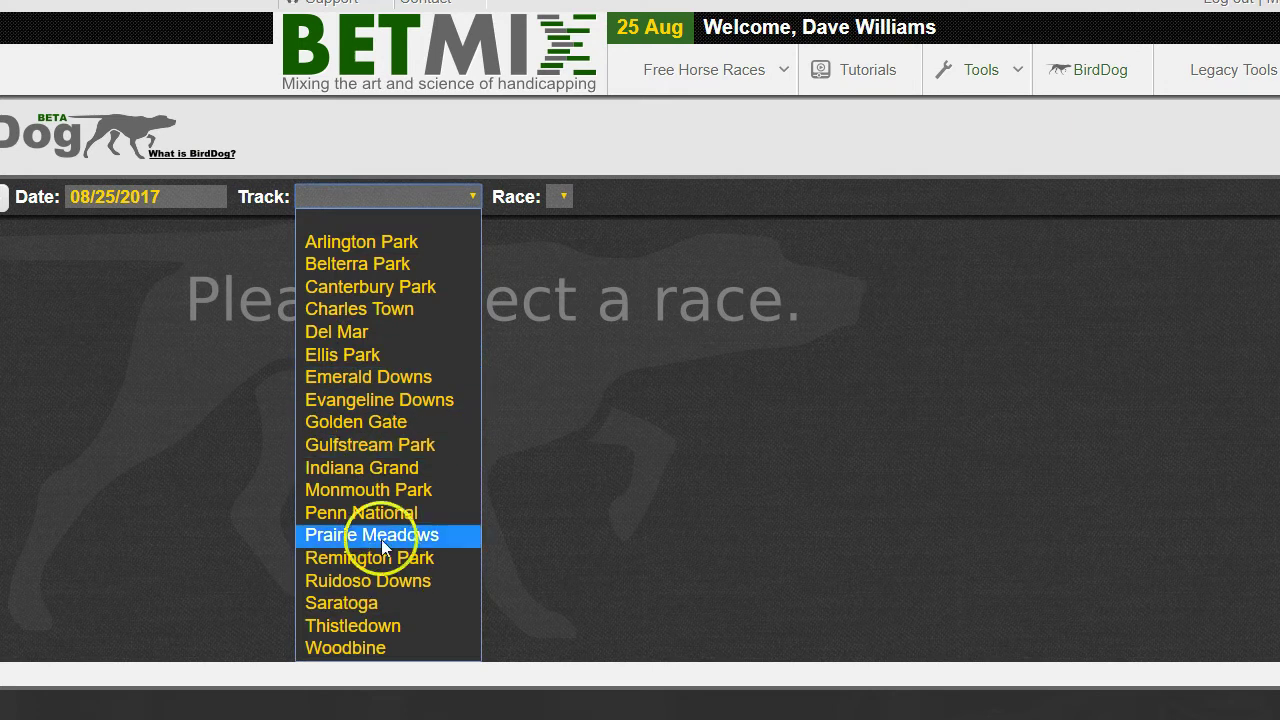
click(360, 445)
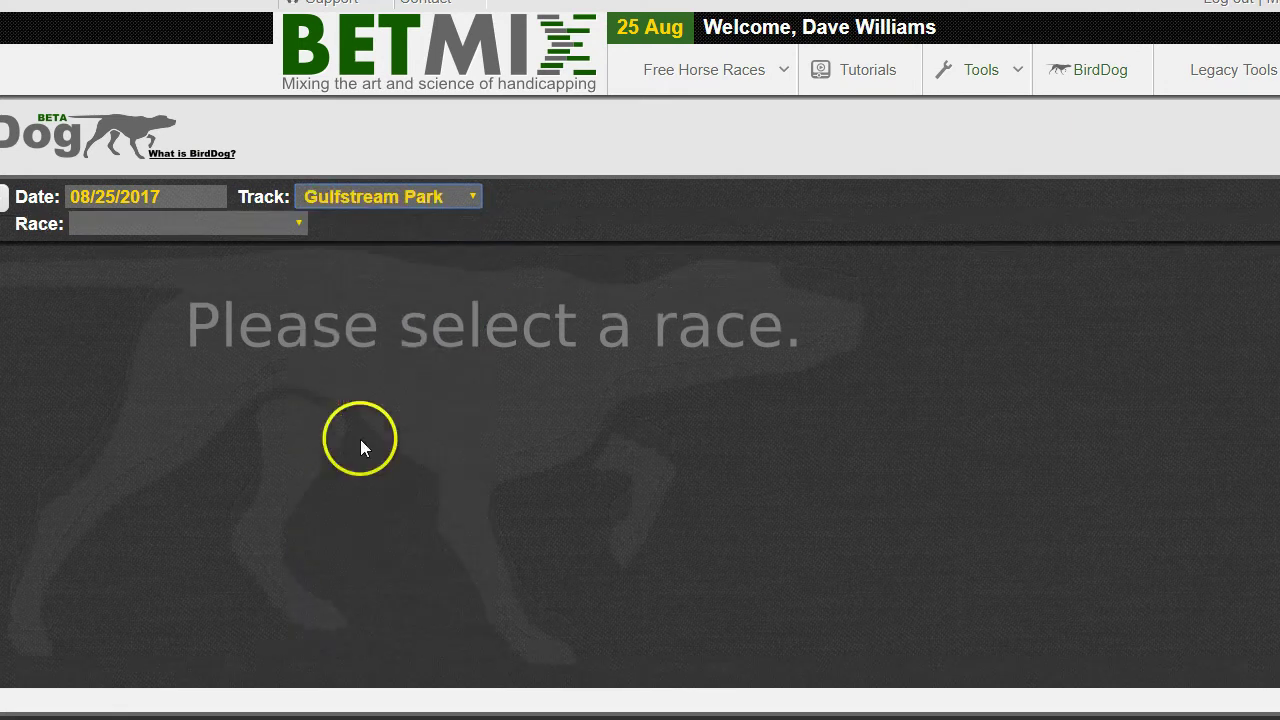
click(204, 230)
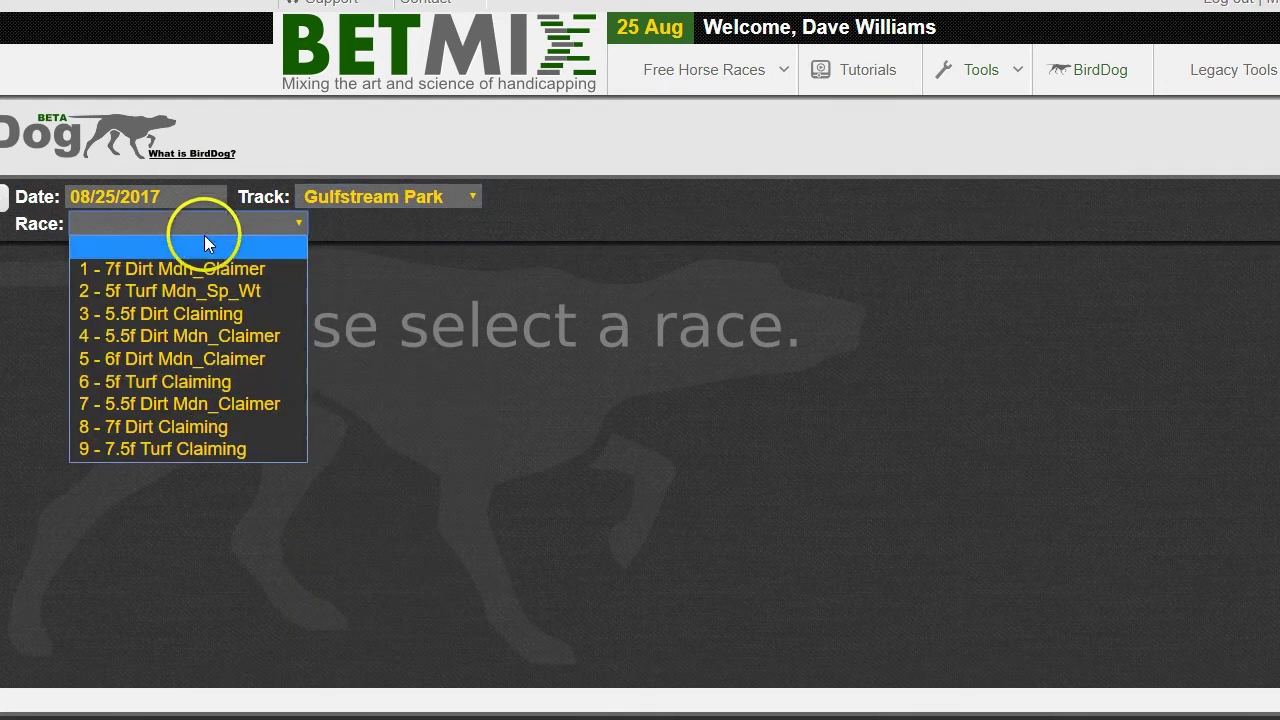
click(213, 386)
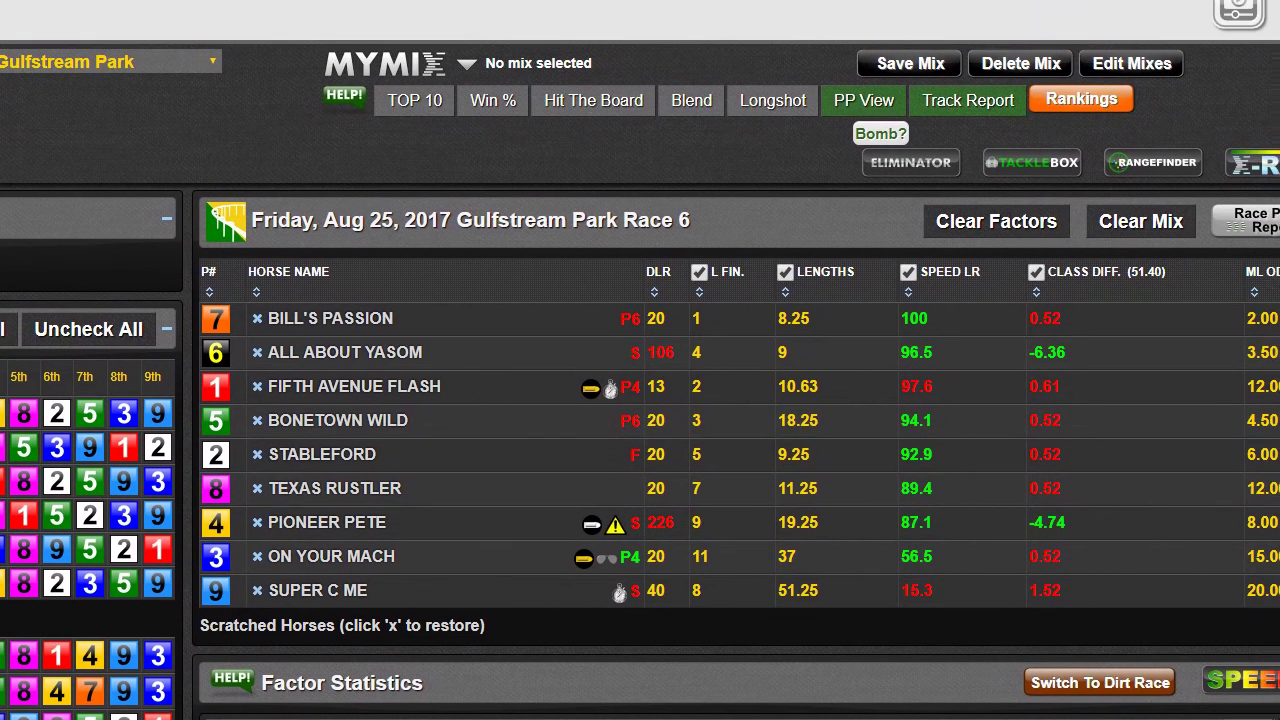
Review the similar past races and their winning payouts in the Factor Statistics section
scroll(757, 71, down, 3)
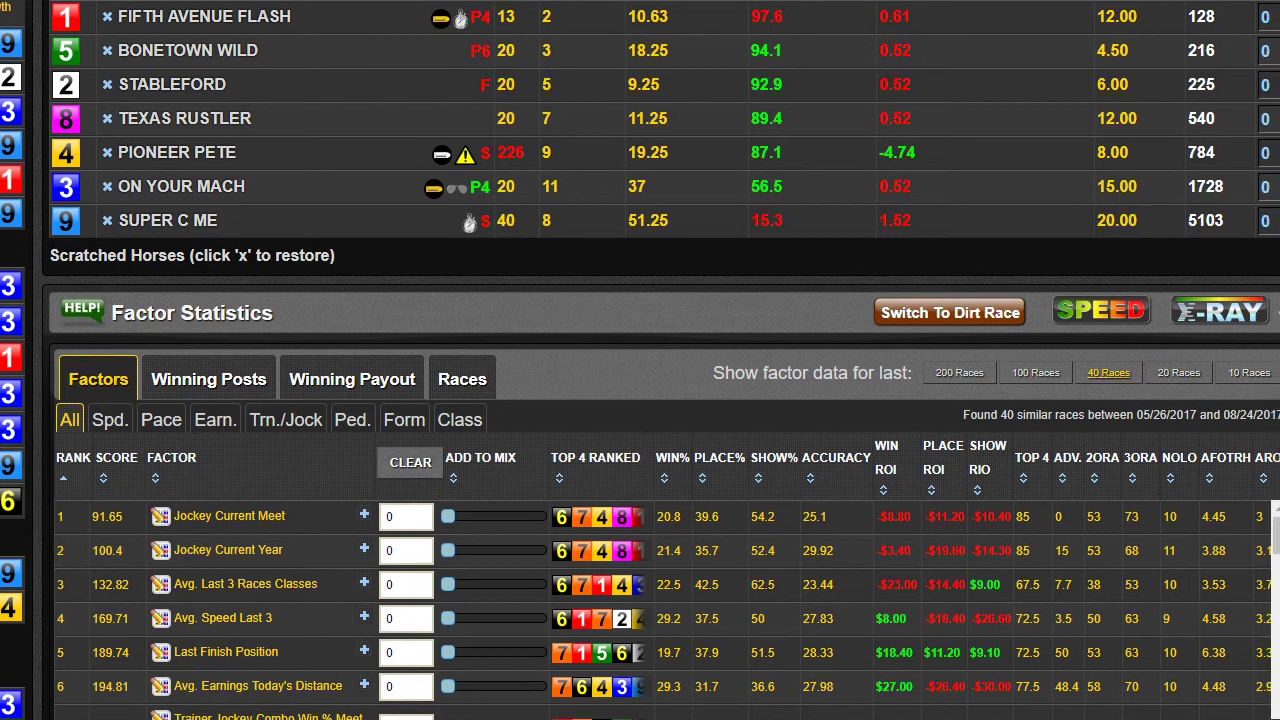
click(830, 130)
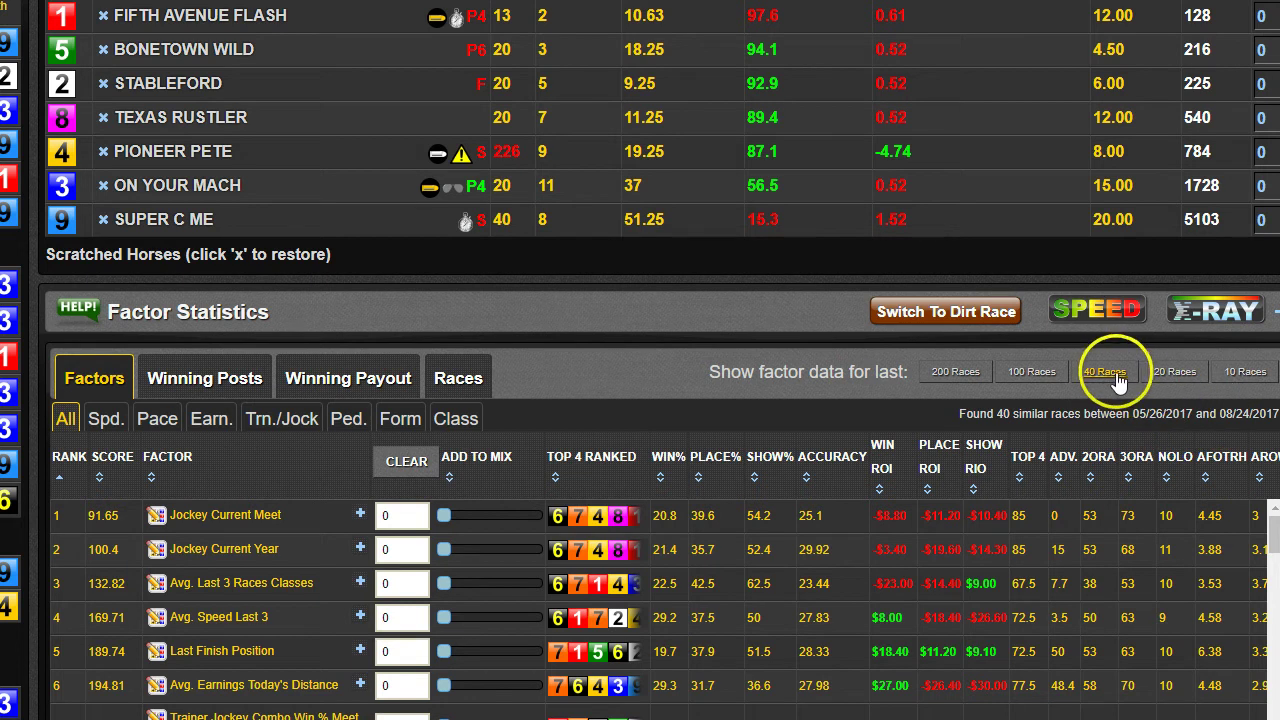
click(470, 379)
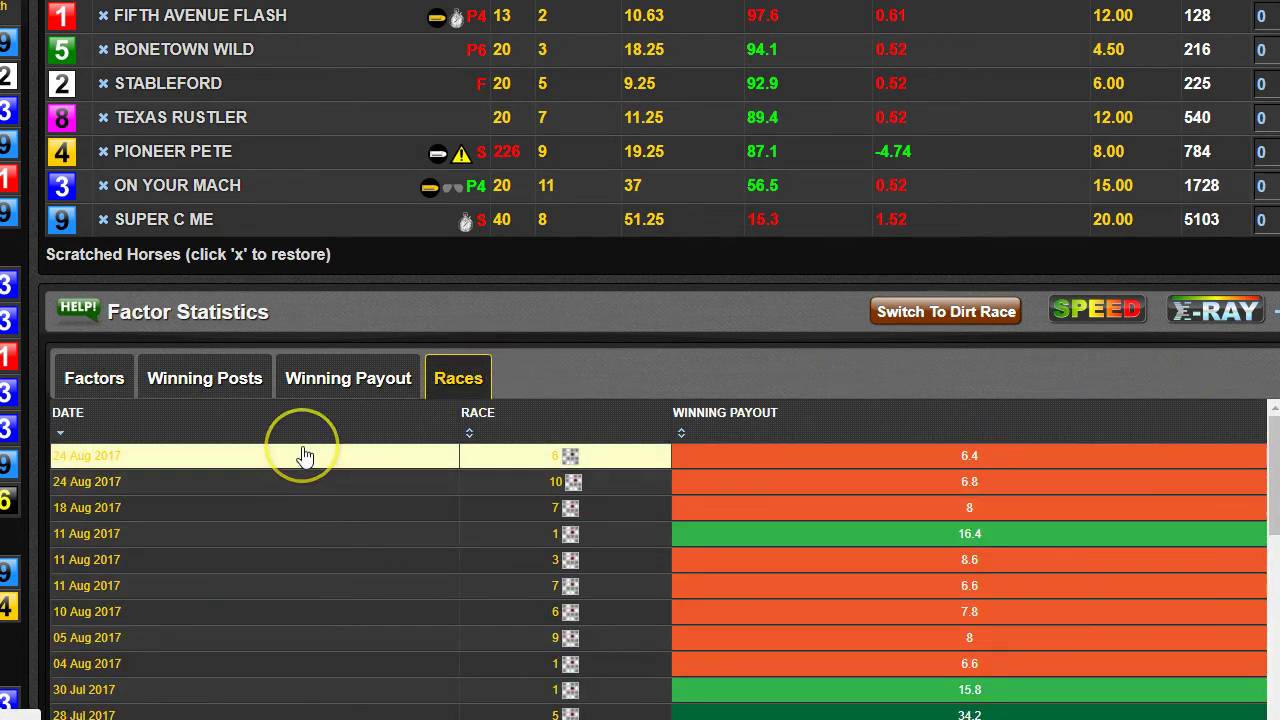
scroll(300, 452, down, 3)
scroll(303, 454, down, 10)
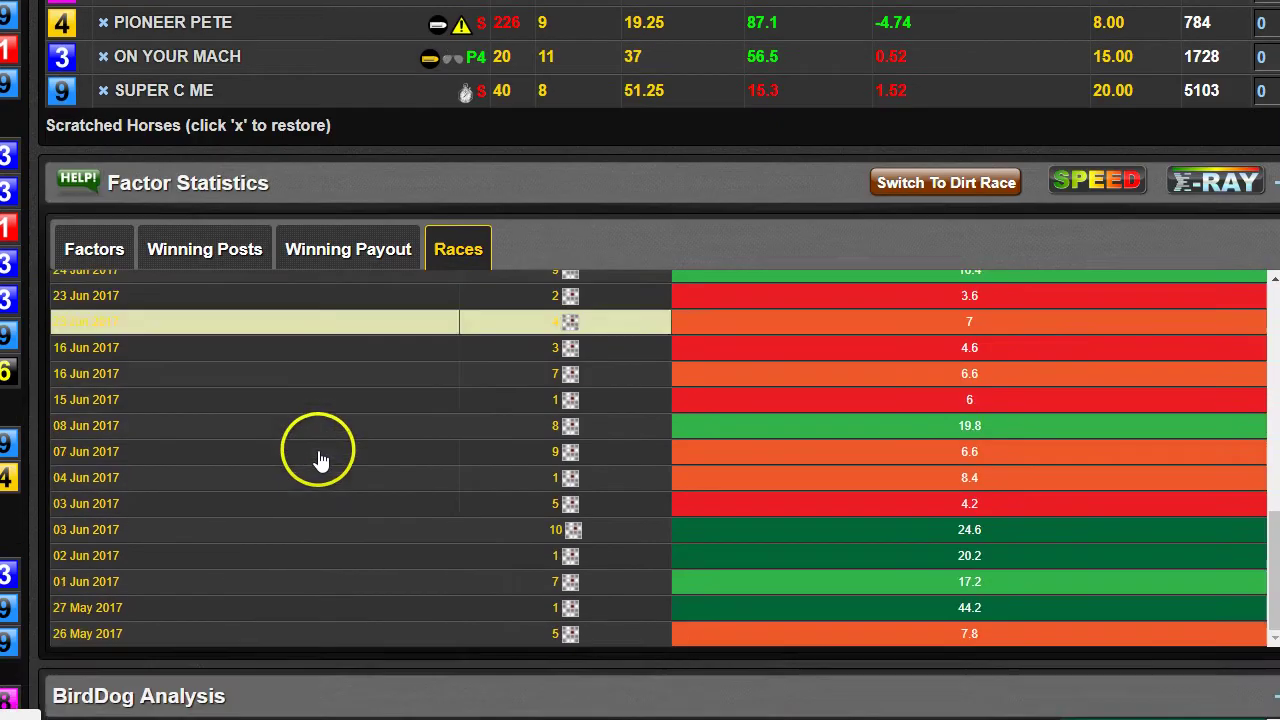
scroll(320, 460, up, 10)
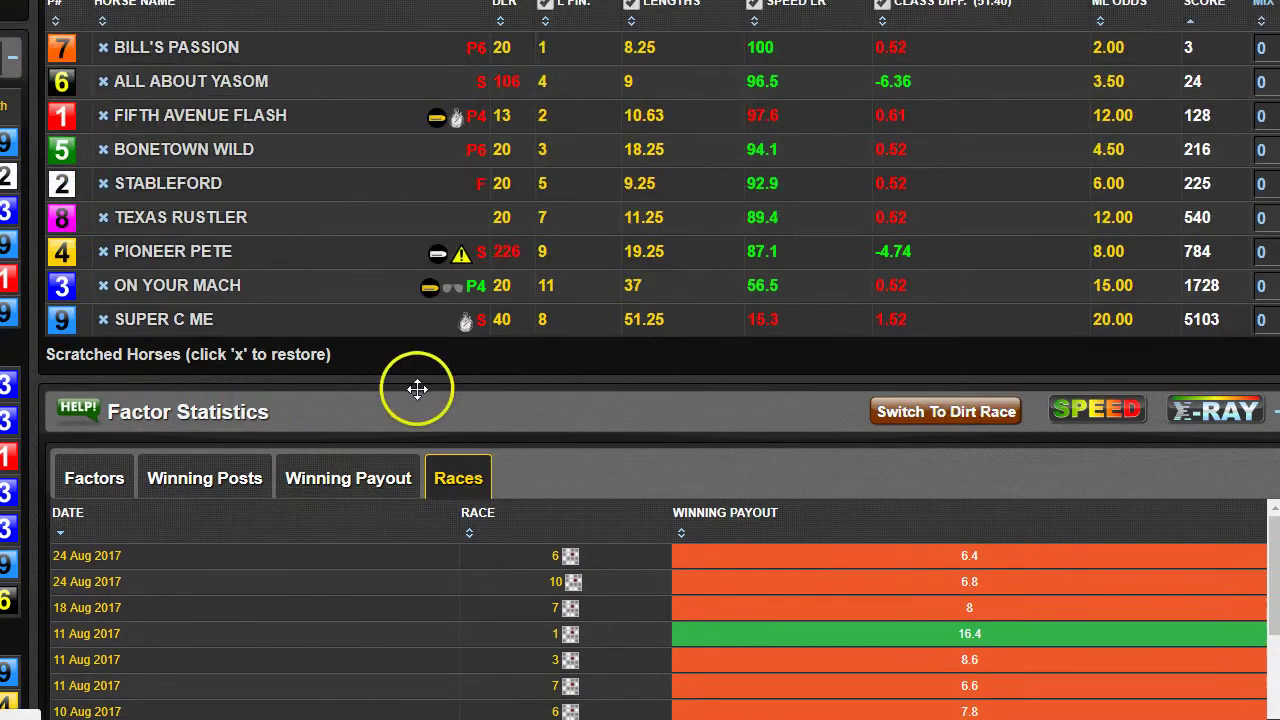
Return to the factor list and examine its win, place and show percentage and ROI columns
click(90, 477)
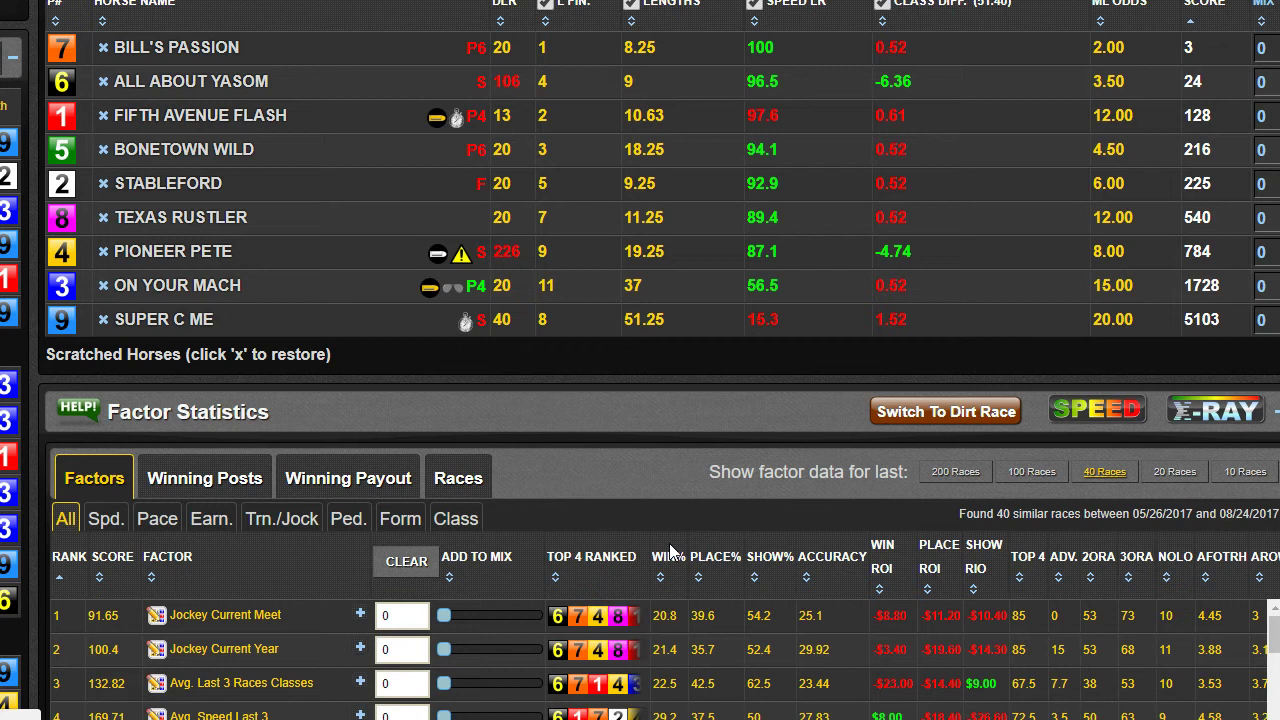
click(668, 550)
click(725, 558)
click(763, 556)
click(903, 560)
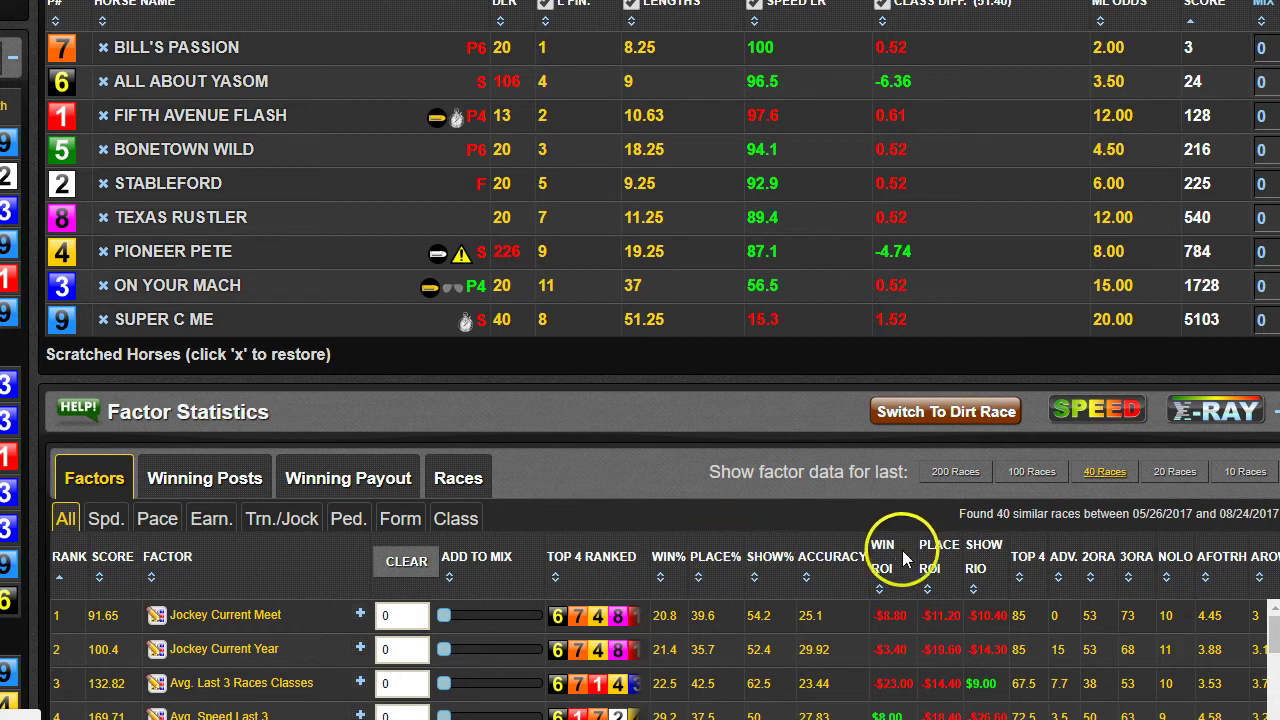
click(932, 542)
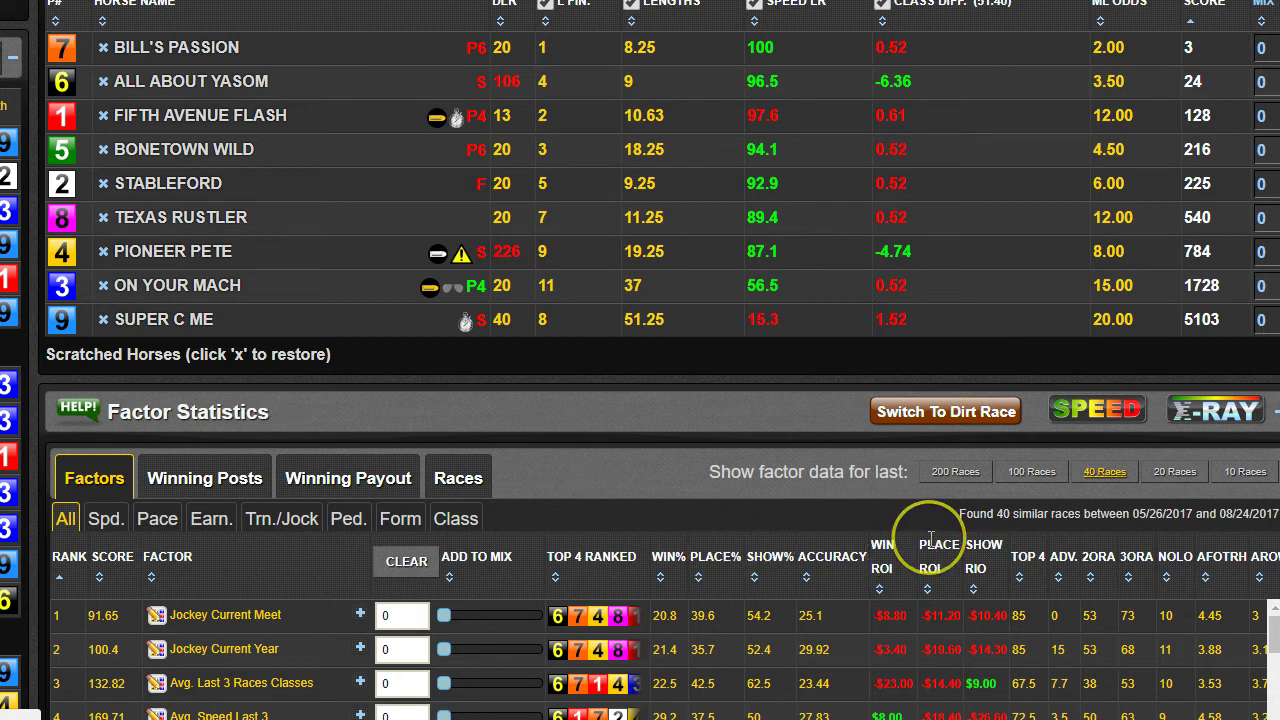
click(928, 541)
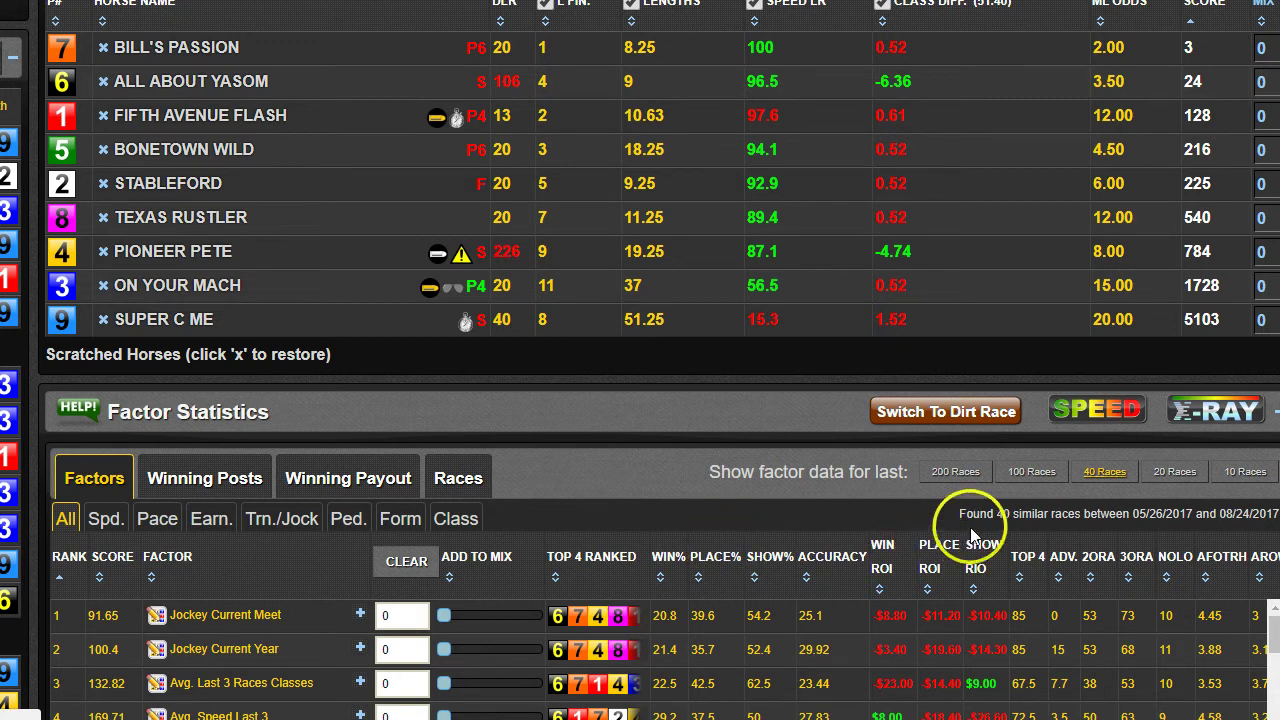
Sort the factors for the last 40 races by win percentage, highest first
click(1031, 472)
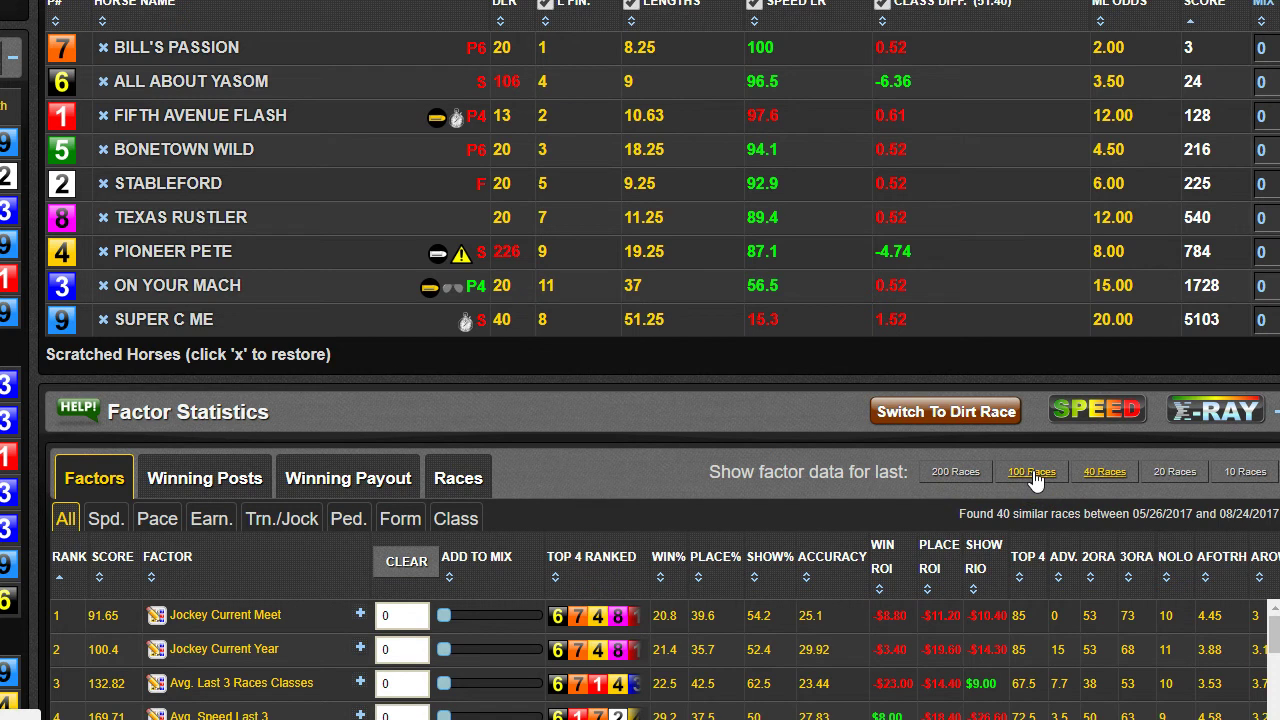
scroll(549, 545, down, 1)
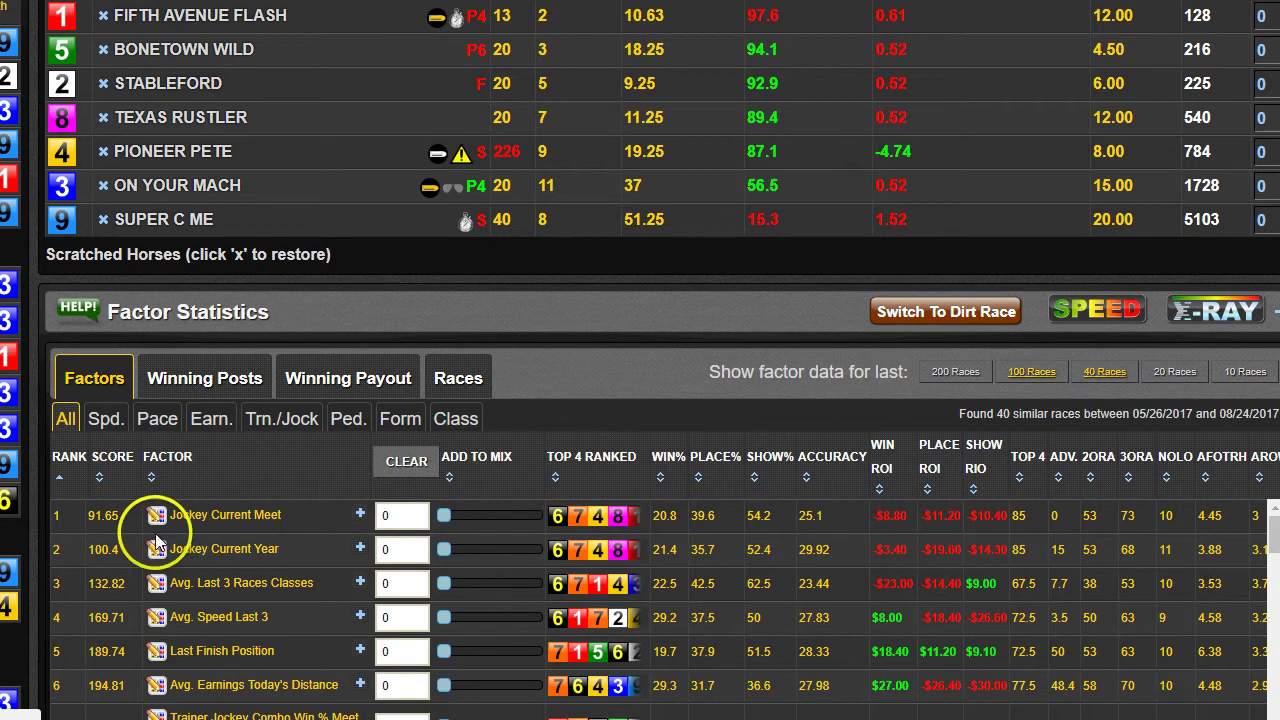
click(662, 468)
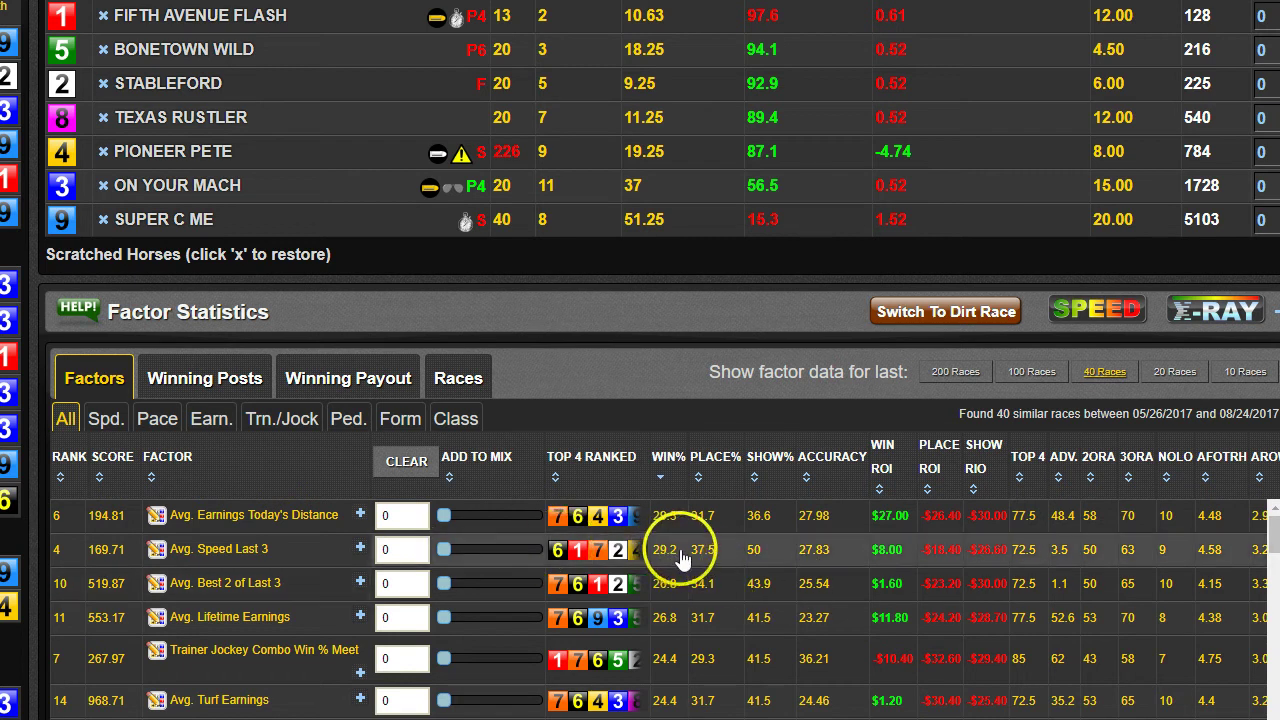
Show factor data for the last 100 races, sorted by win percentage from highest to lowest
click(1034, 376)
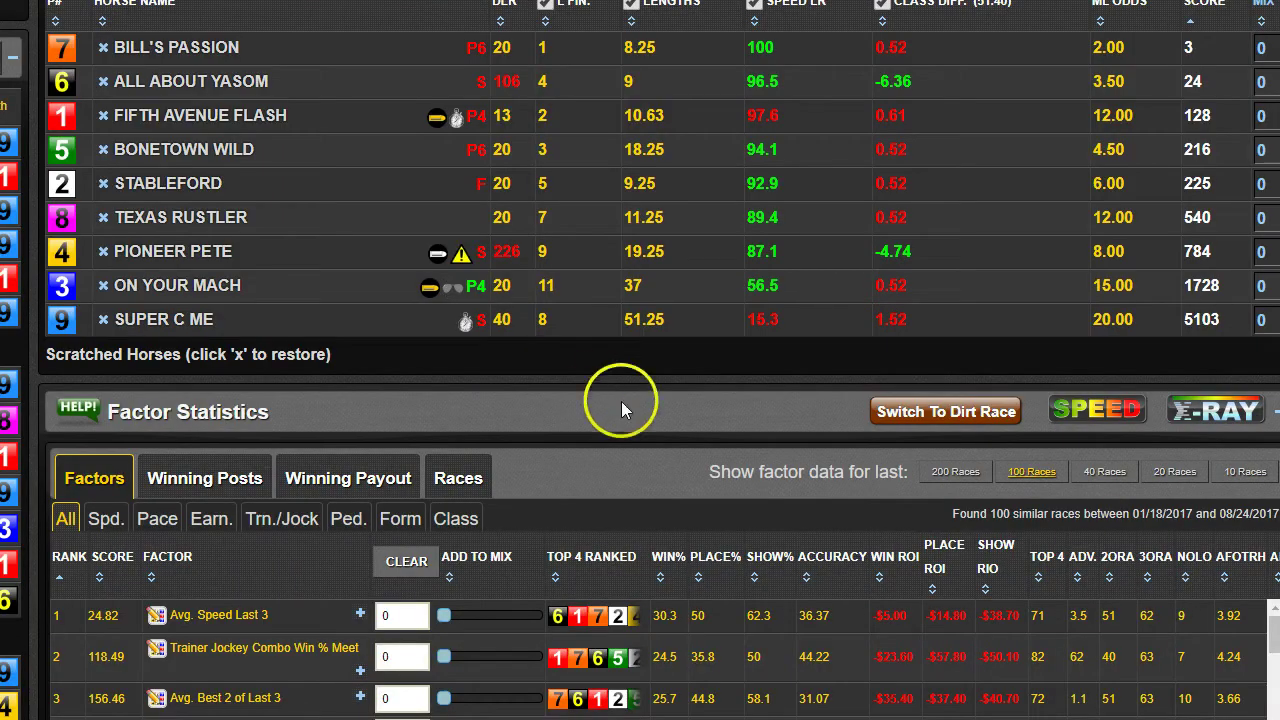
scroll(639, 432, down, 1)
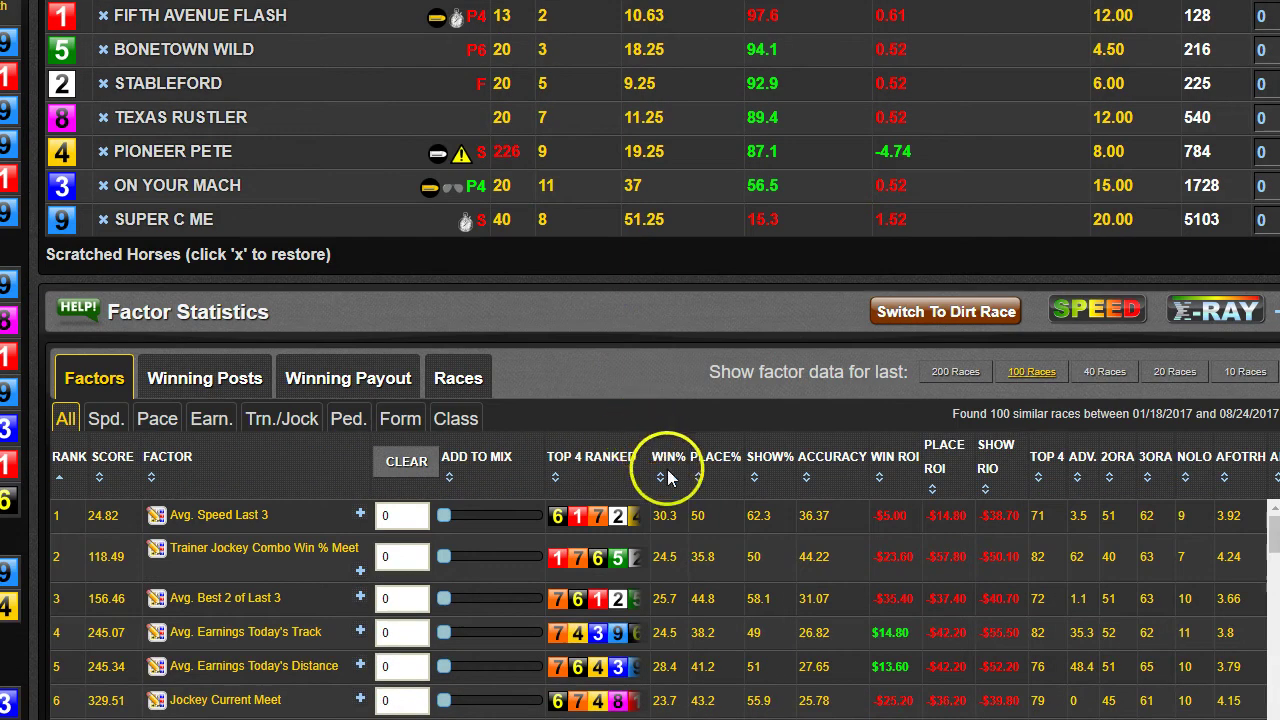
click(667, 469)
click(668, 469)
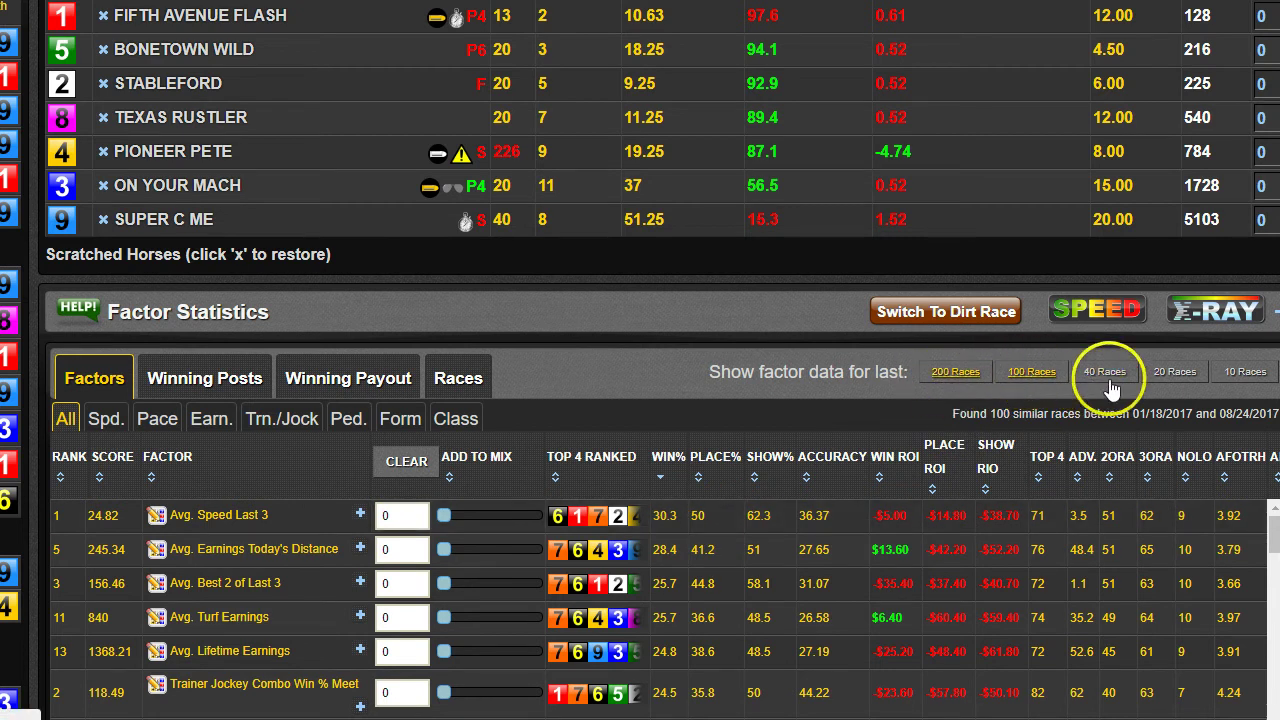
Show factor data for the last 10 races, sorted by win percentage from highest to lowest
click(1238, 380)
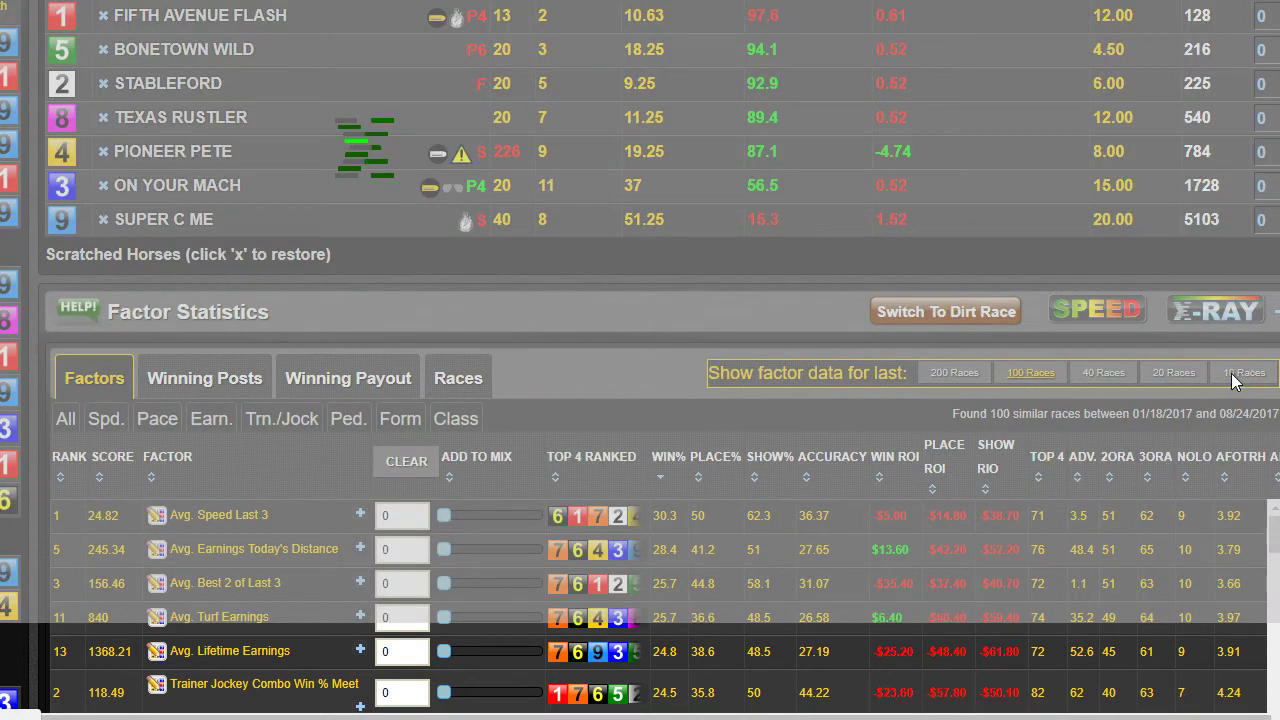
click(996, 415)
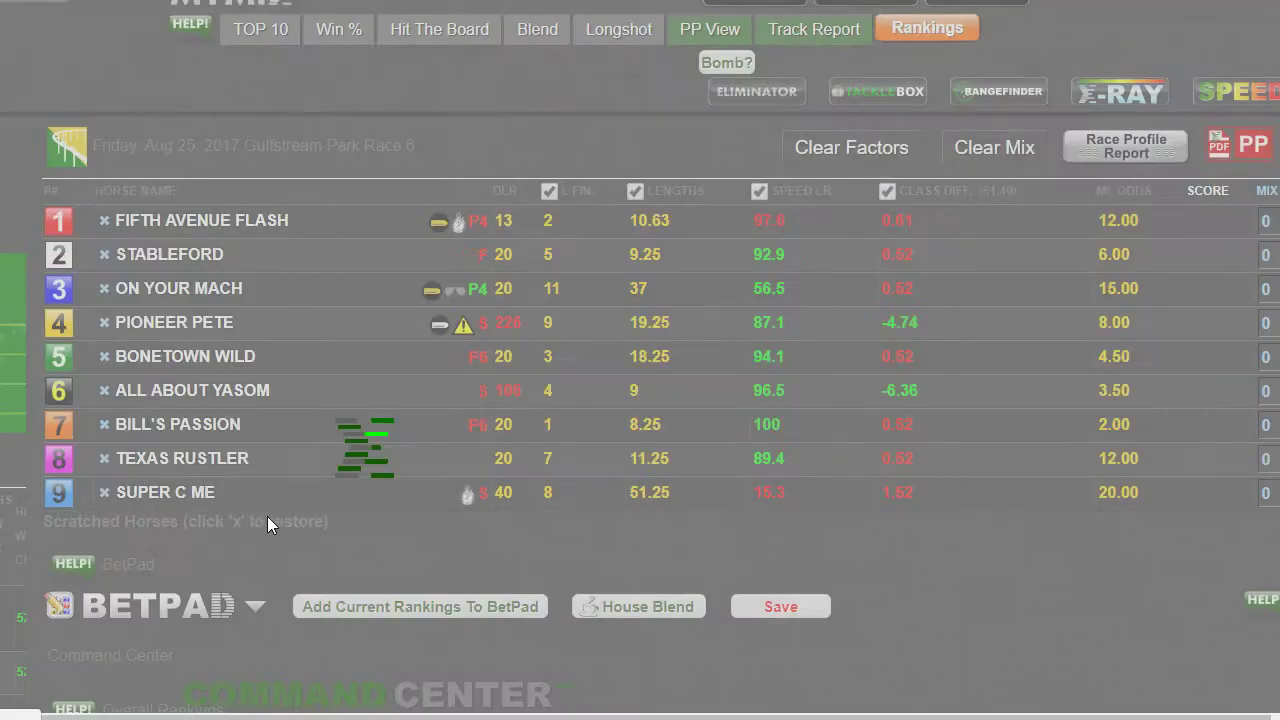
click(319, 506)
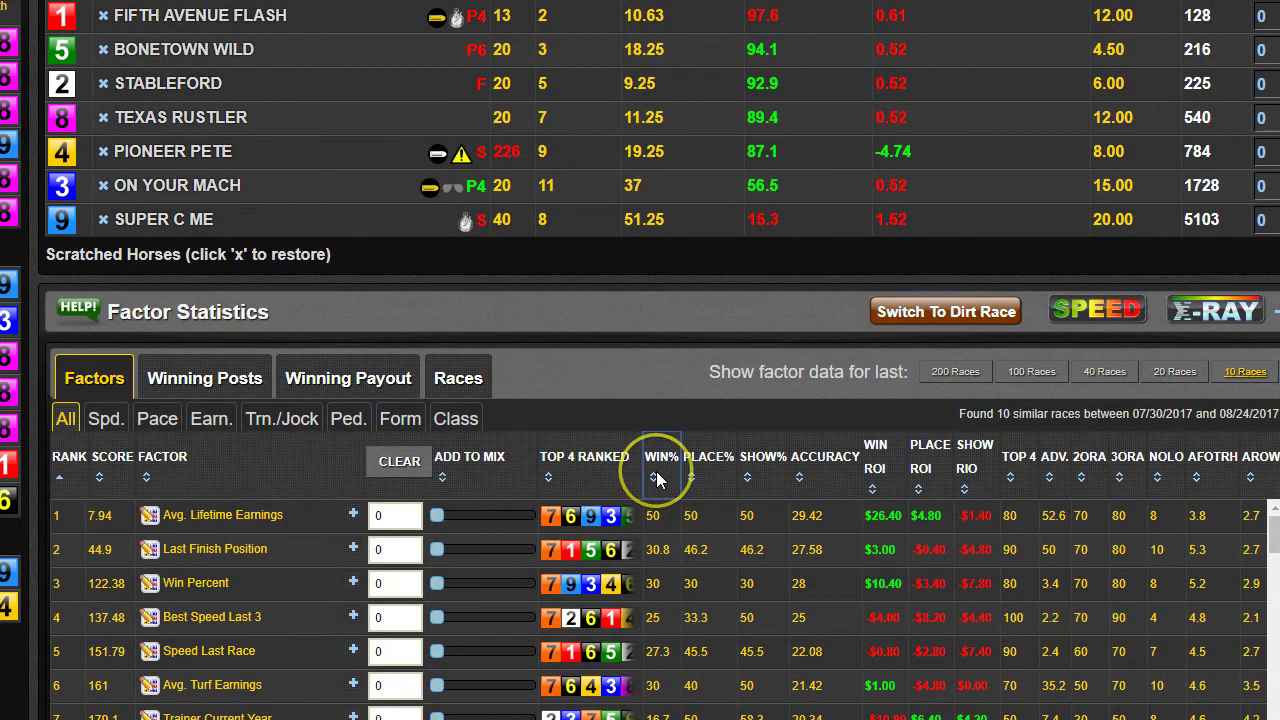
click(656, 477)
click(656, 477)
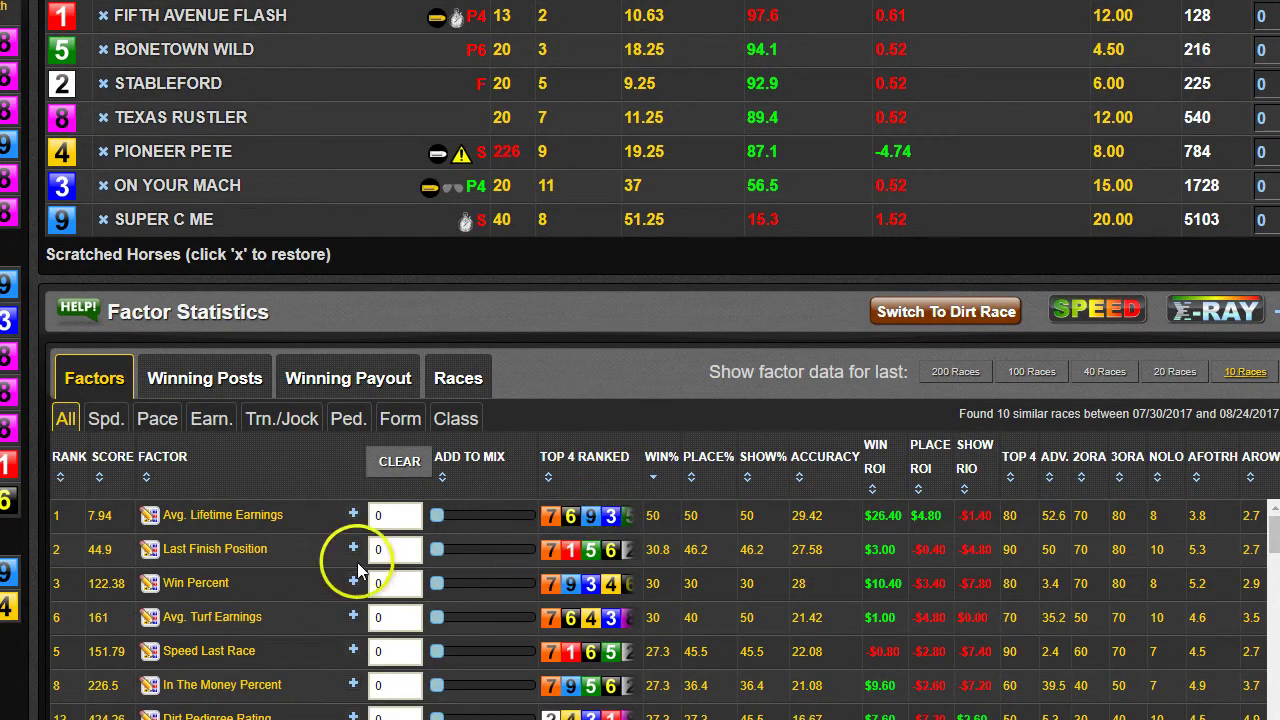
Filter the 10-race factor list to speed factors for review, and restore the list of all factors
scroll(270, 570, down, 1)
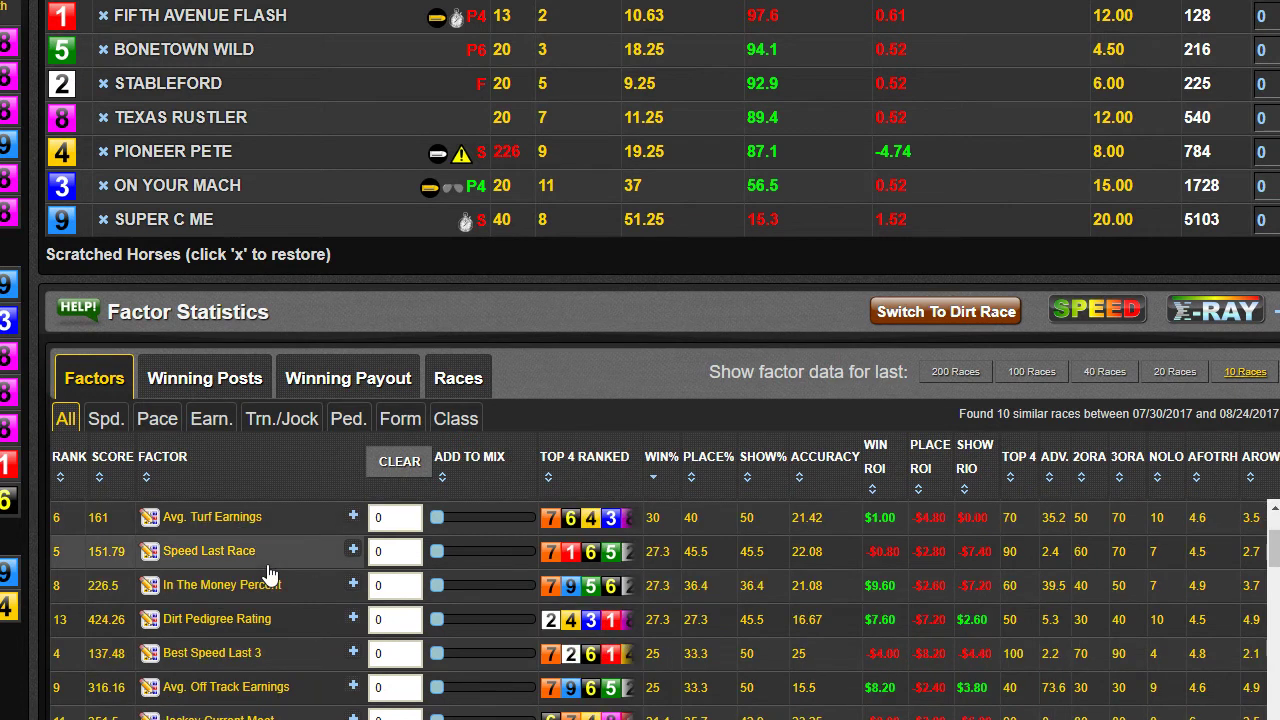
scroll(268, 572, down, 1)
click(105, 418)
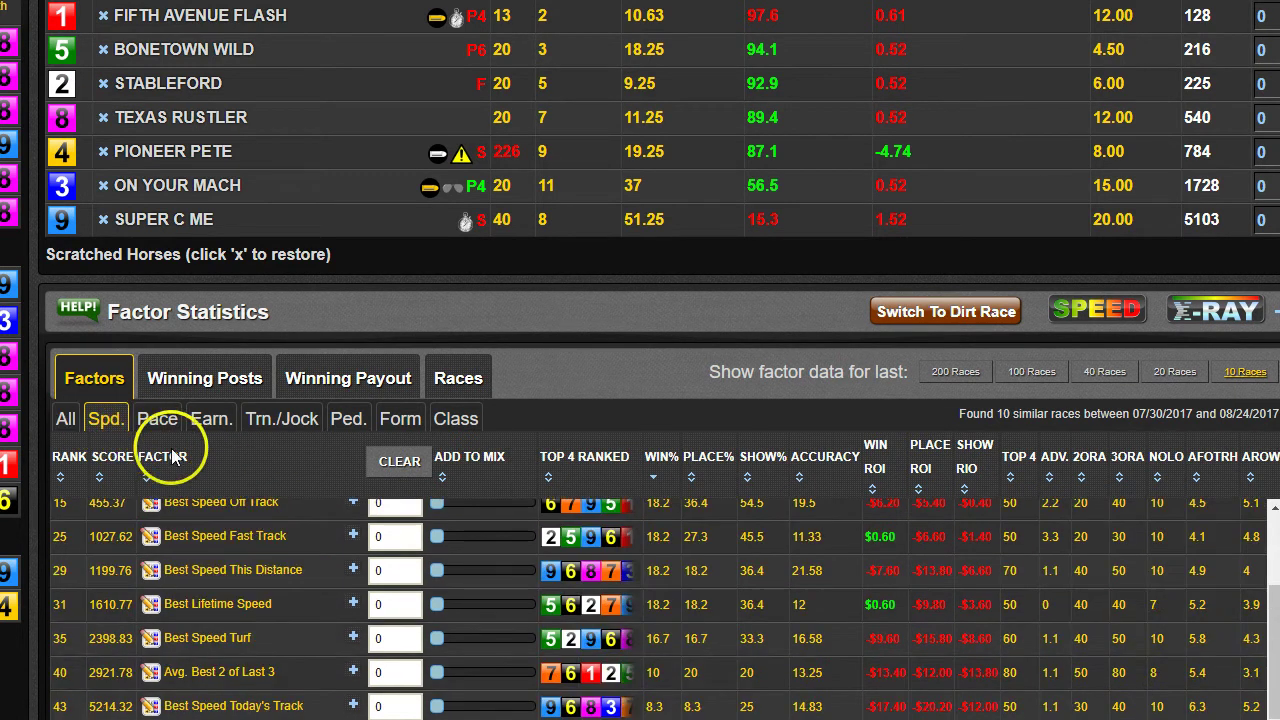
scroll(298, 544, up, 3)
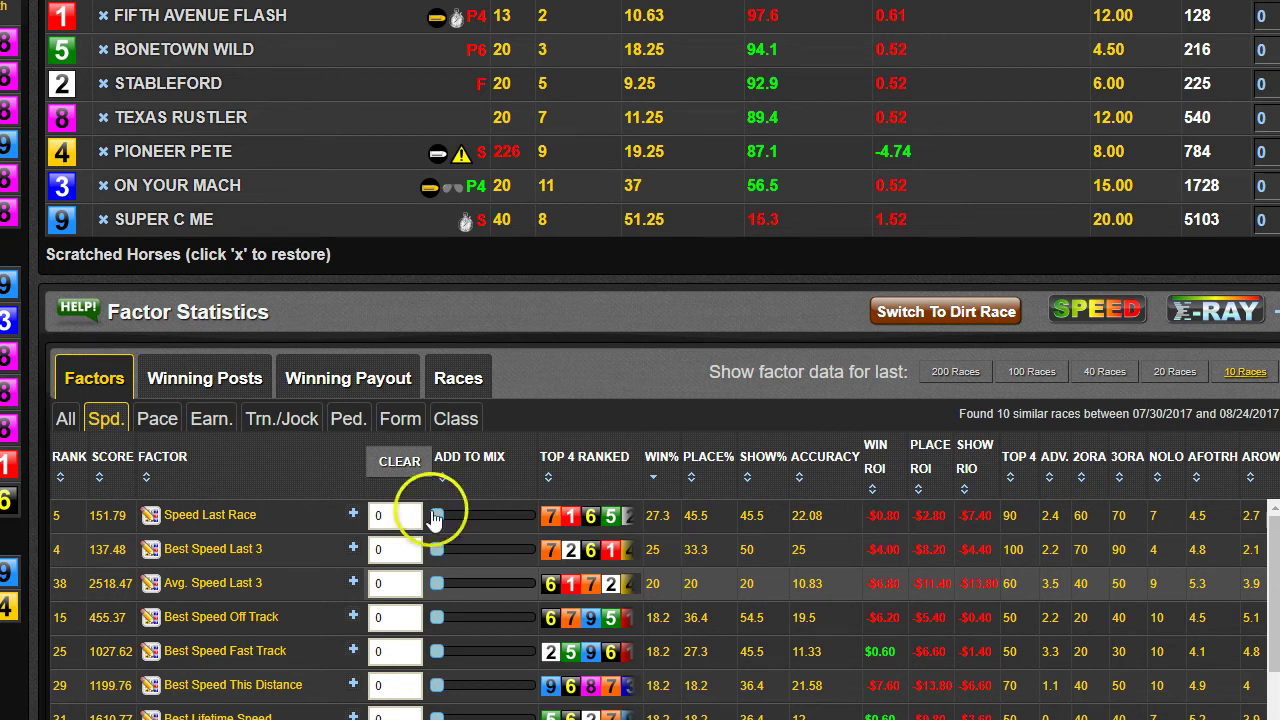
click(66, 419)
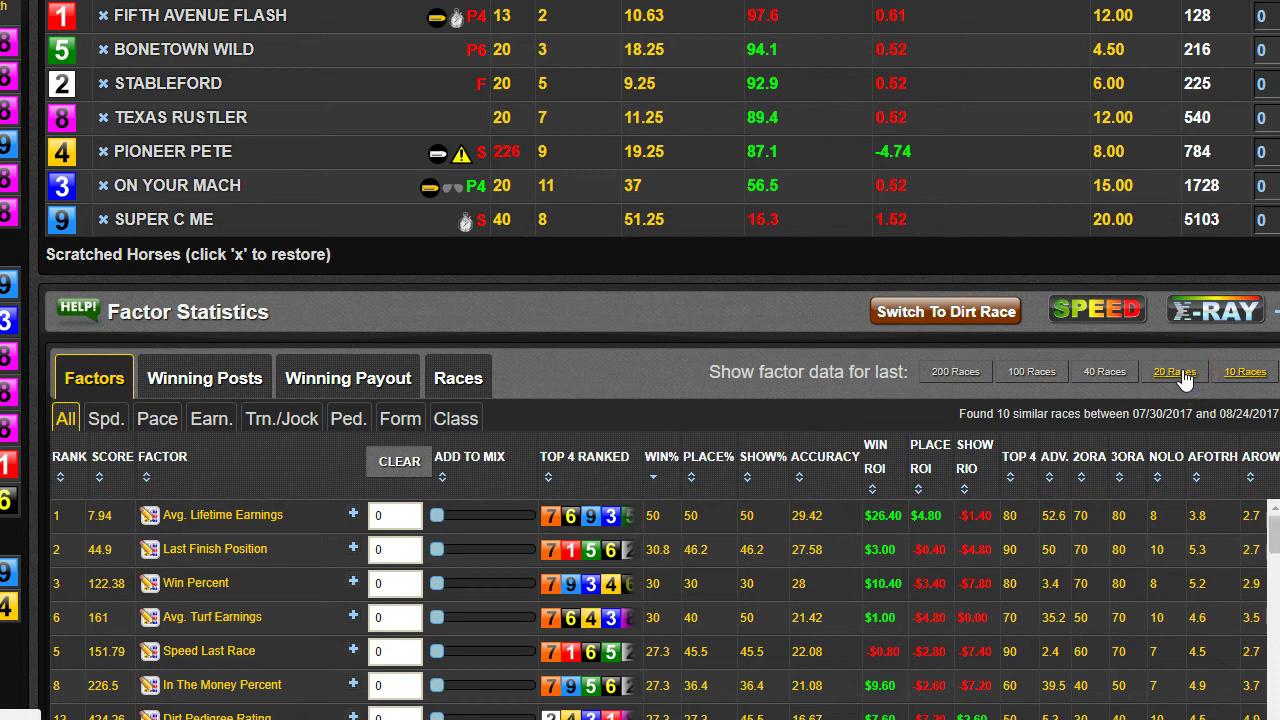
Show factor data for the last 200 races, sort it by win percentage from highest to lowest, and review the ranked factors
click(955, 372)
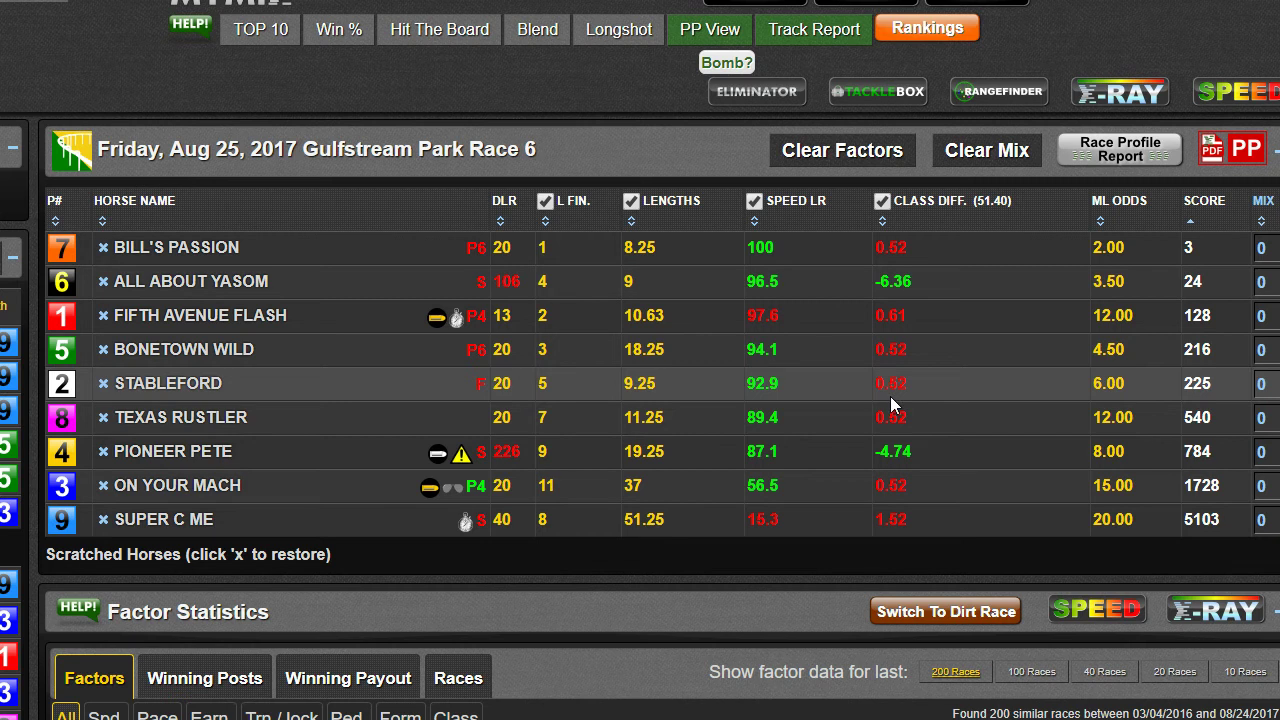
scroll(891, 397, down, 1)
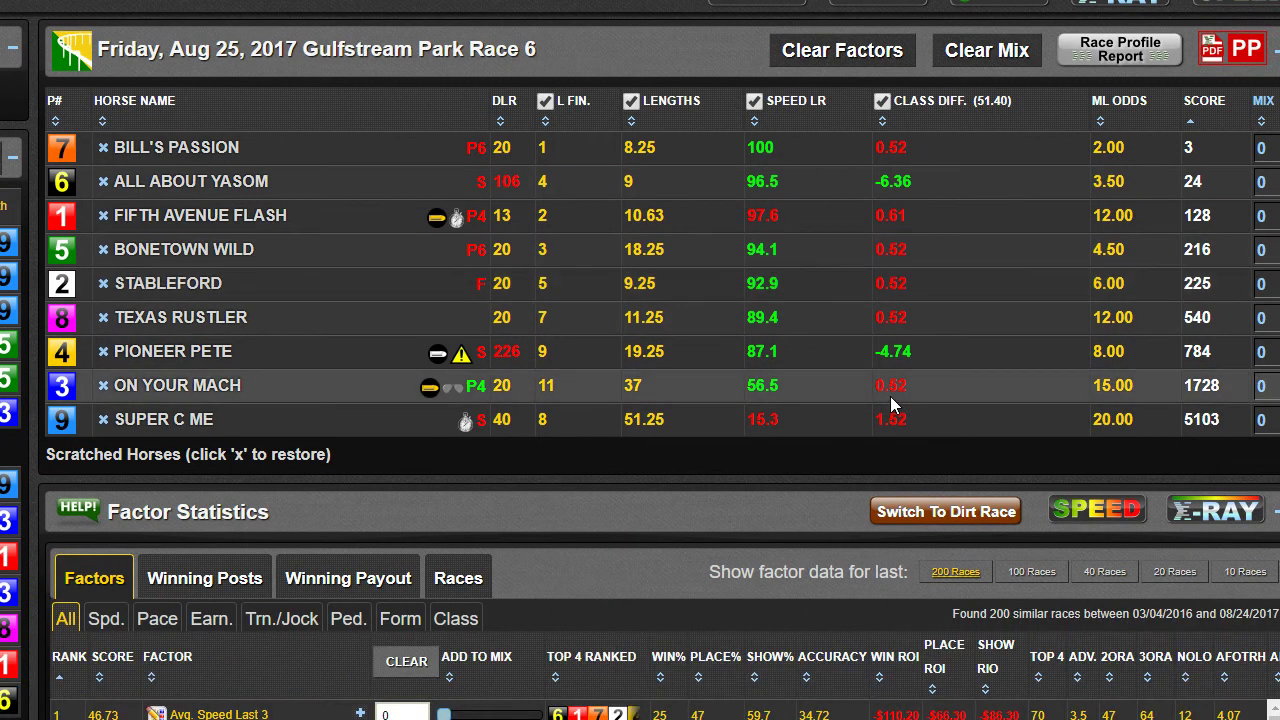
scroll(890, 396, down, 2)
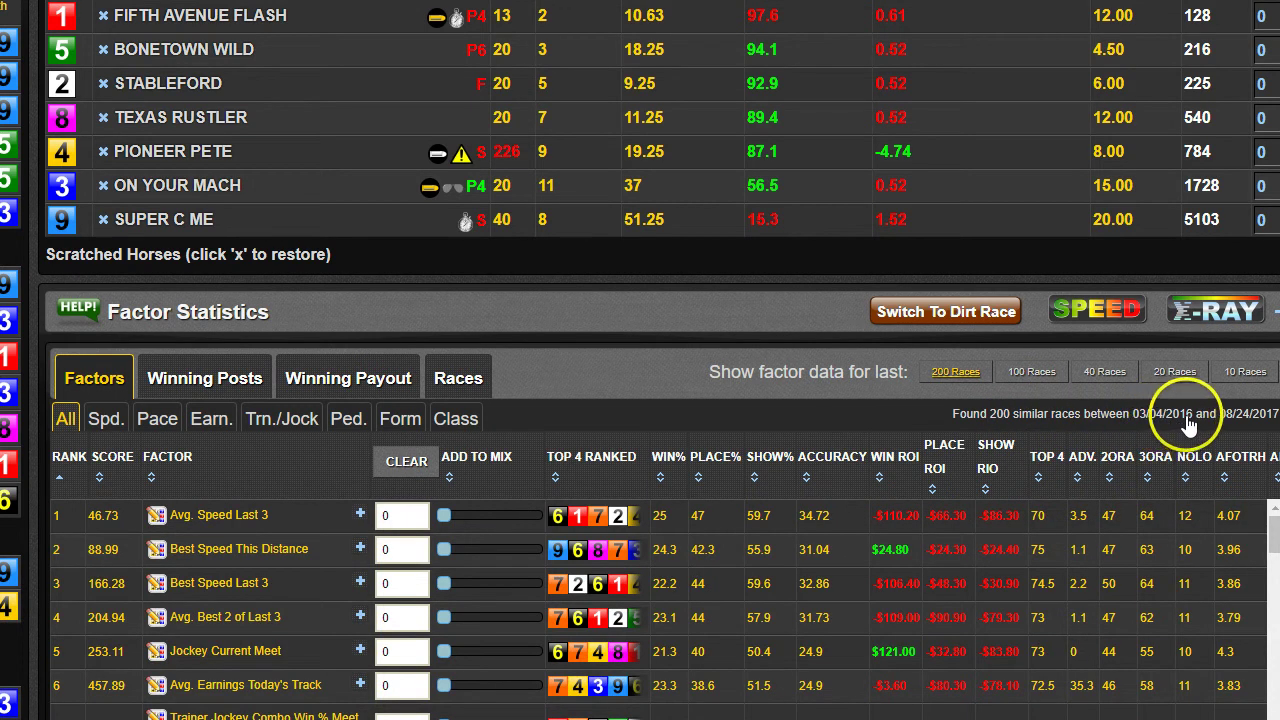
scroll(810, 456, down, 1)
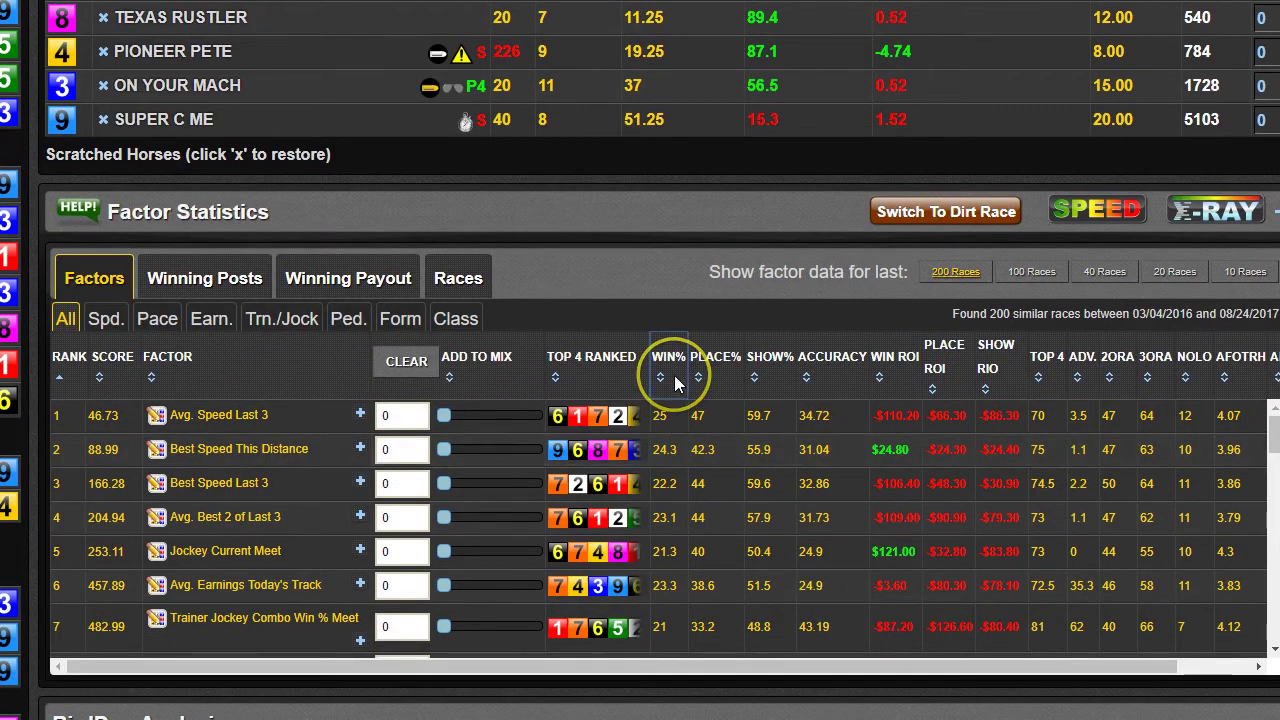
click(674, 375)
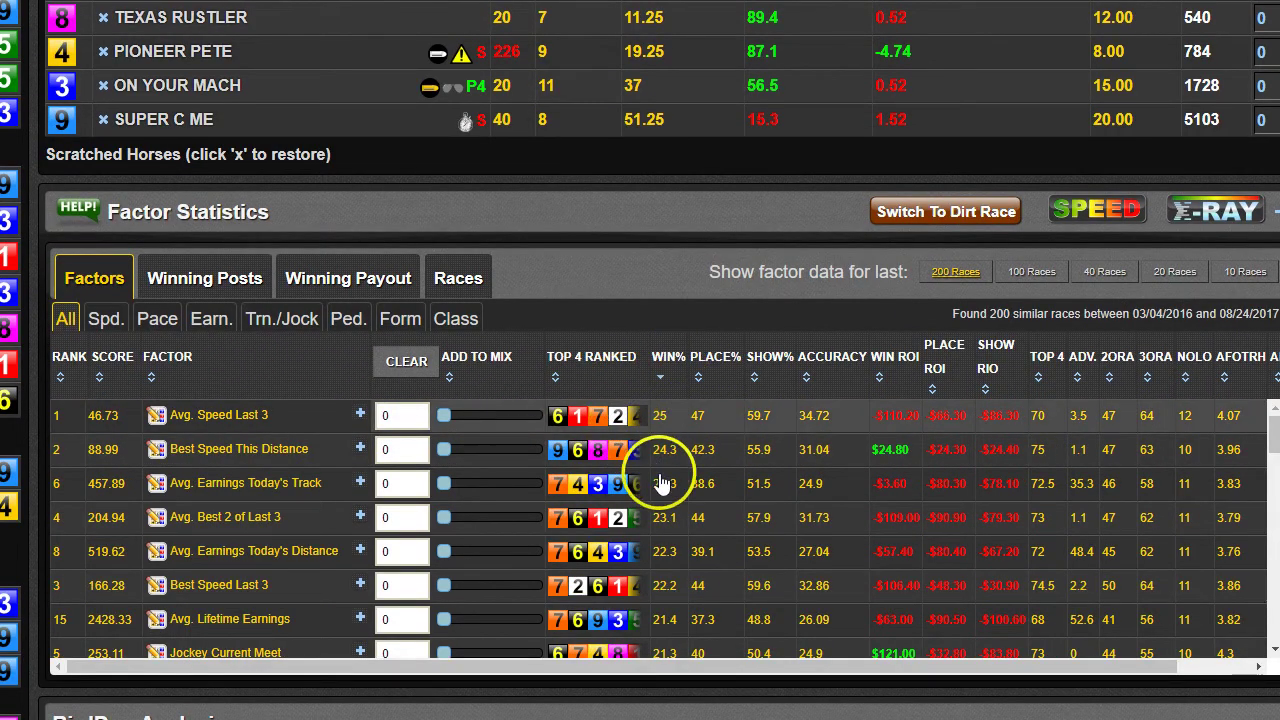
scroll(688, 500, down, 3)
scroll(688, 500, down, 2)
scroll(686, 500, up, 5)
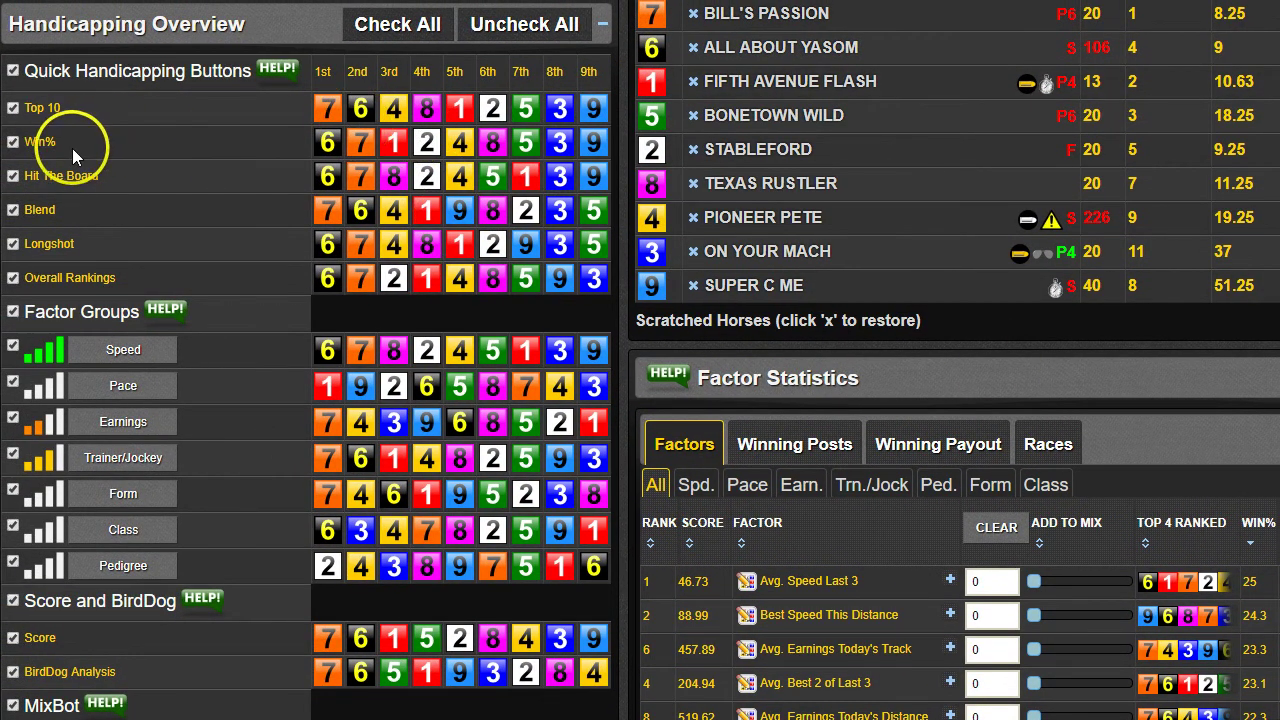
Examine the horse rankings in the Handicapping Overview from Quick Handicapping Buttons through MixBot, and the BirdDog Analysis table
scroll(154, 265, down, 1)
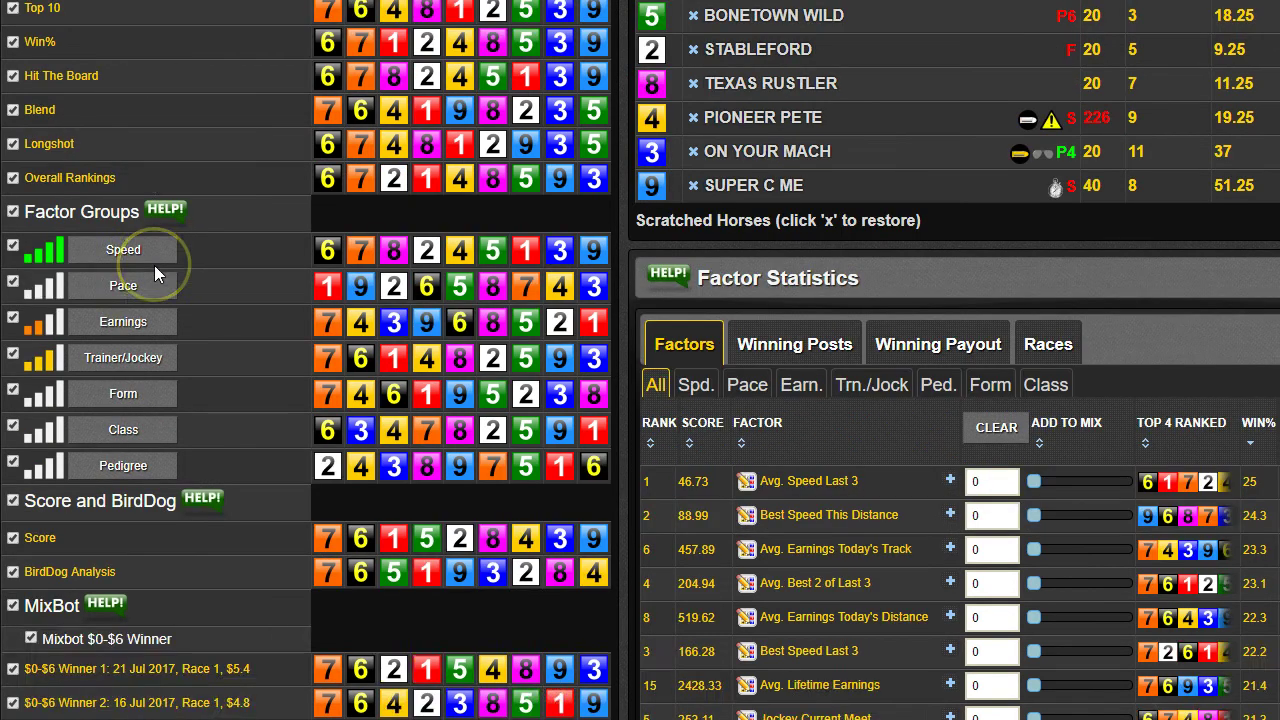
scroll(156, 265, up, 2)
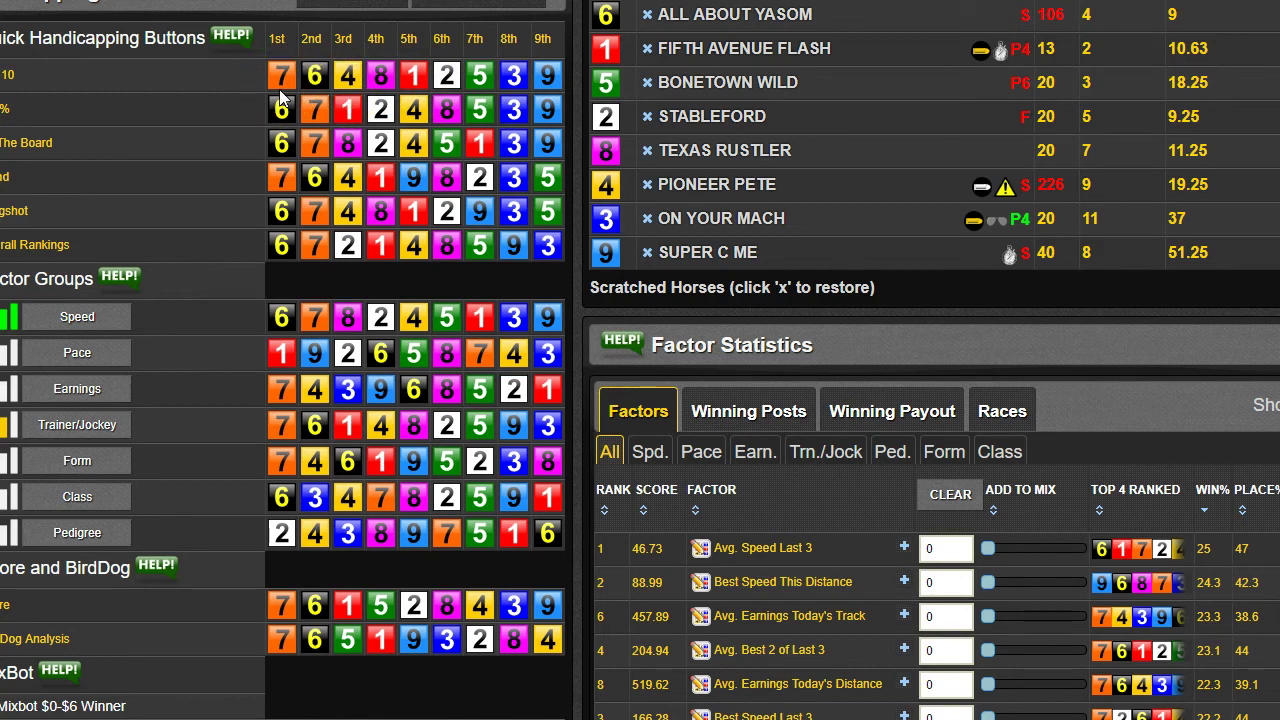
click(363, 80)
click(449, 96)
scroll(478, 368, up, 2)
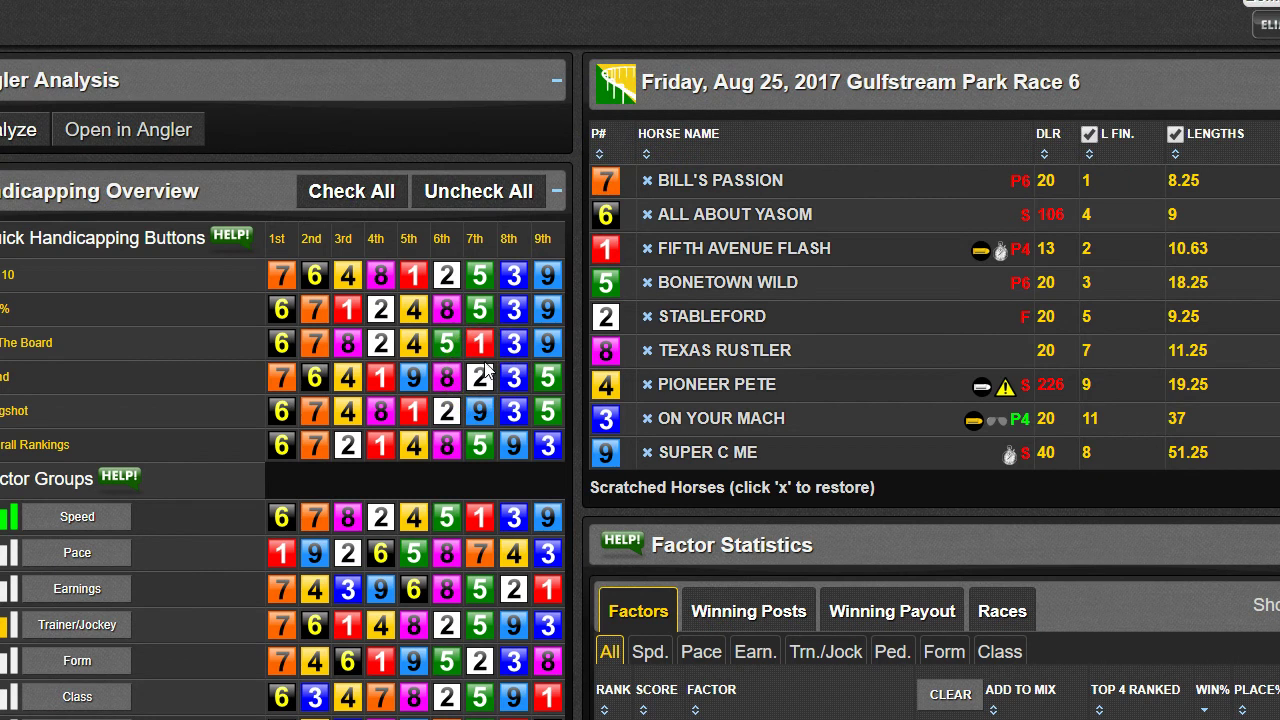
scroll(486, 362, down, 1)
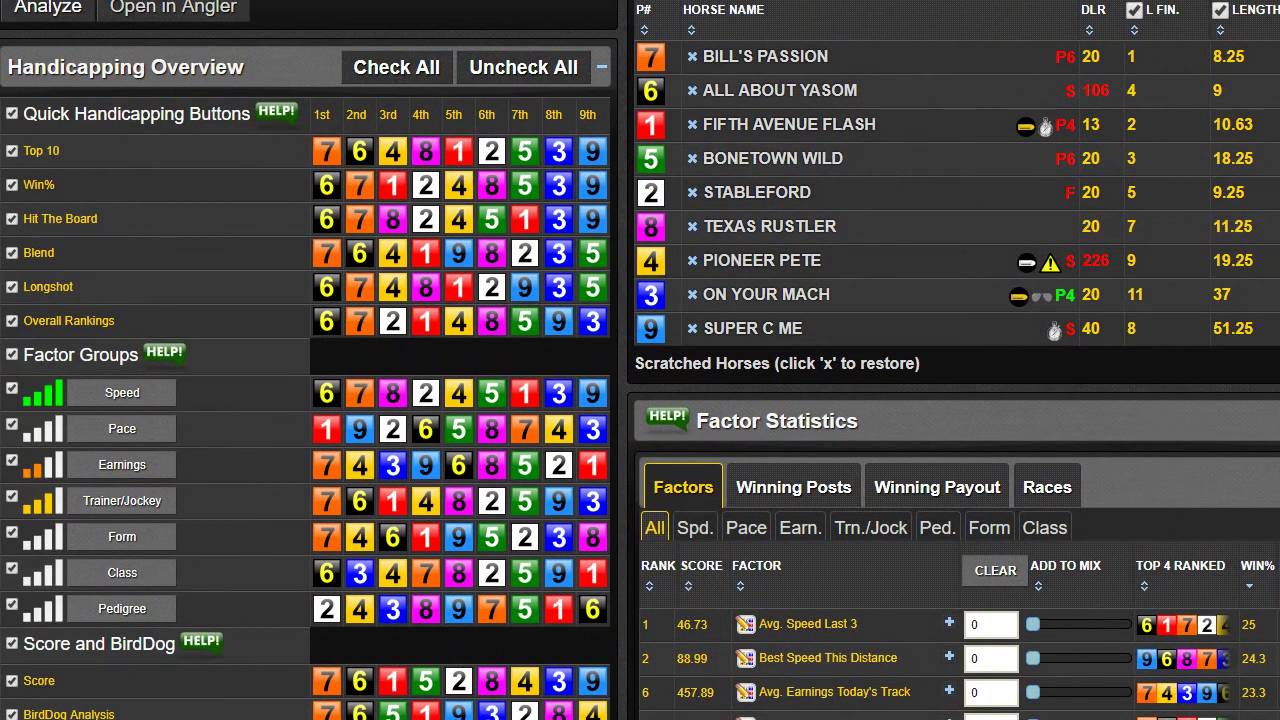
scroll(584, 218, down, 5)
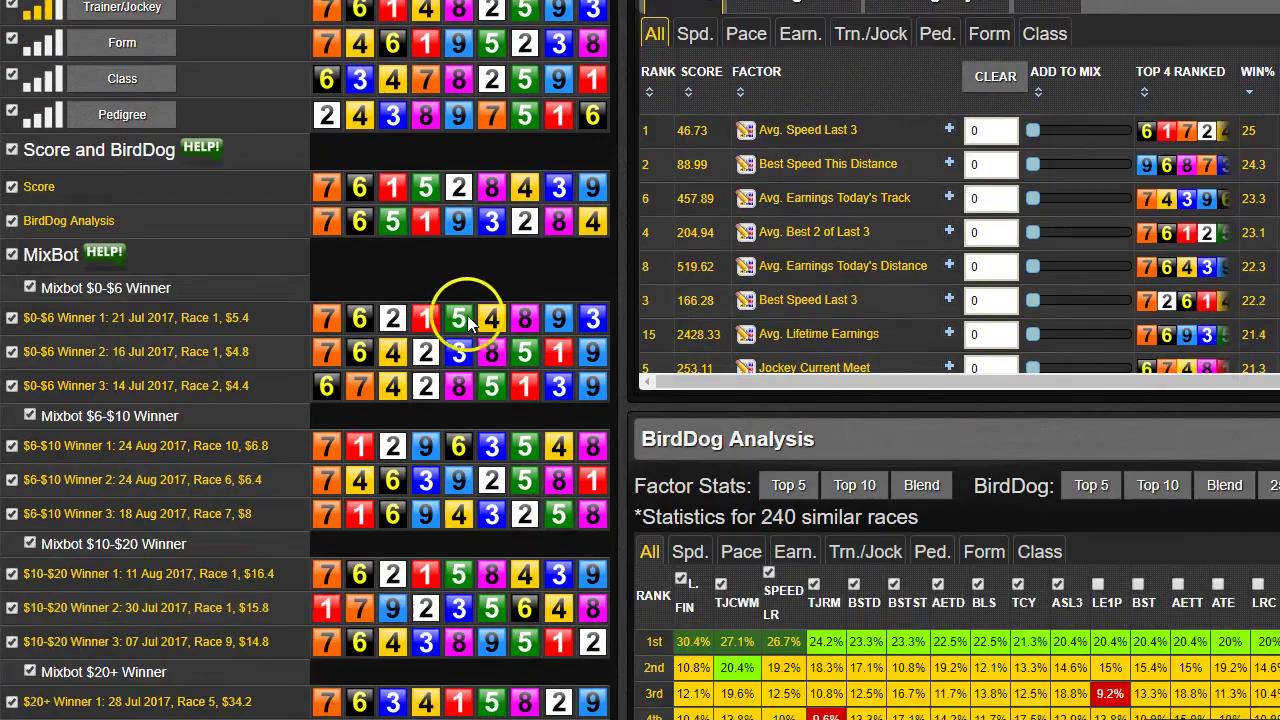
scroll(467, 320, up, 5)
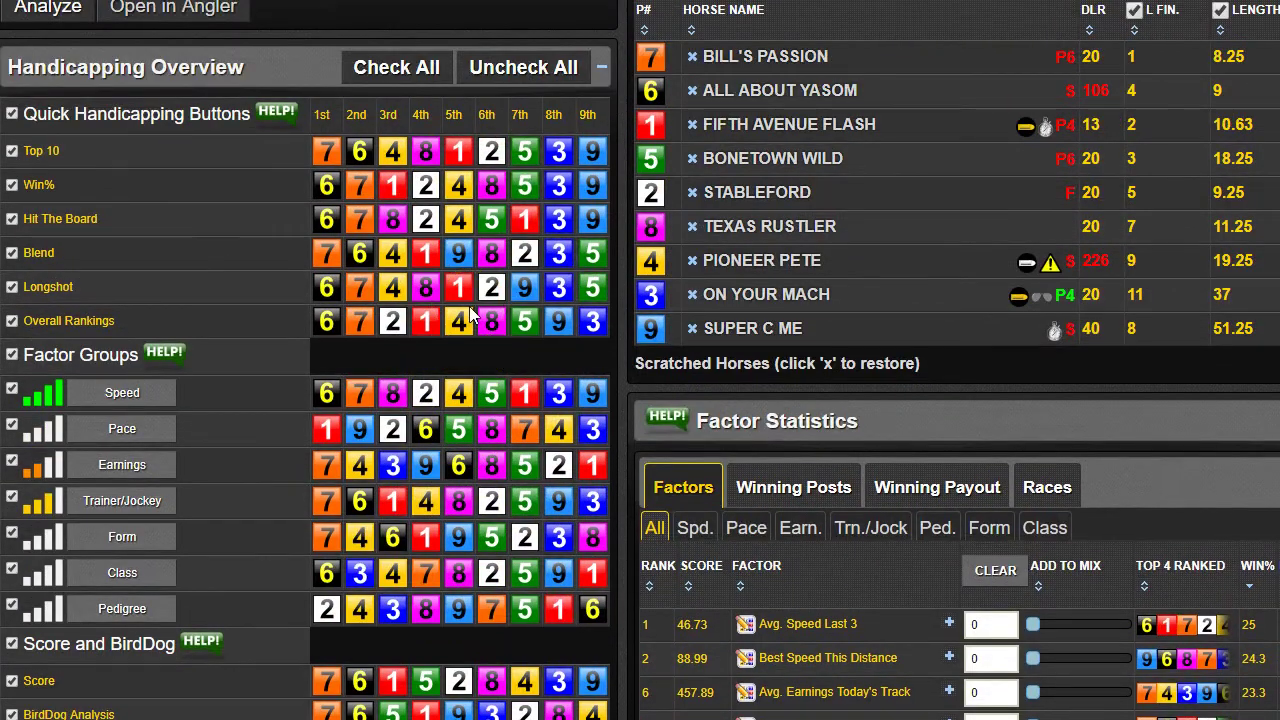
scroll(469, 306, down, 7)
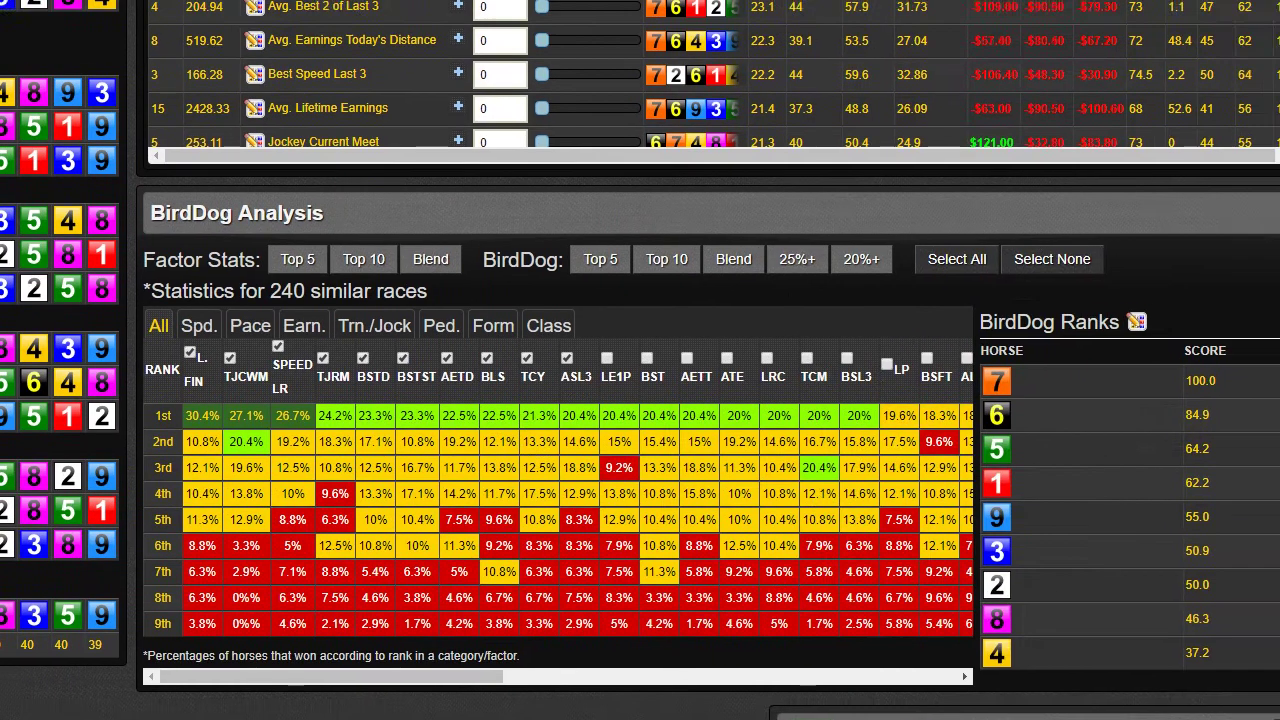
scroll(711, 193, up, 7)
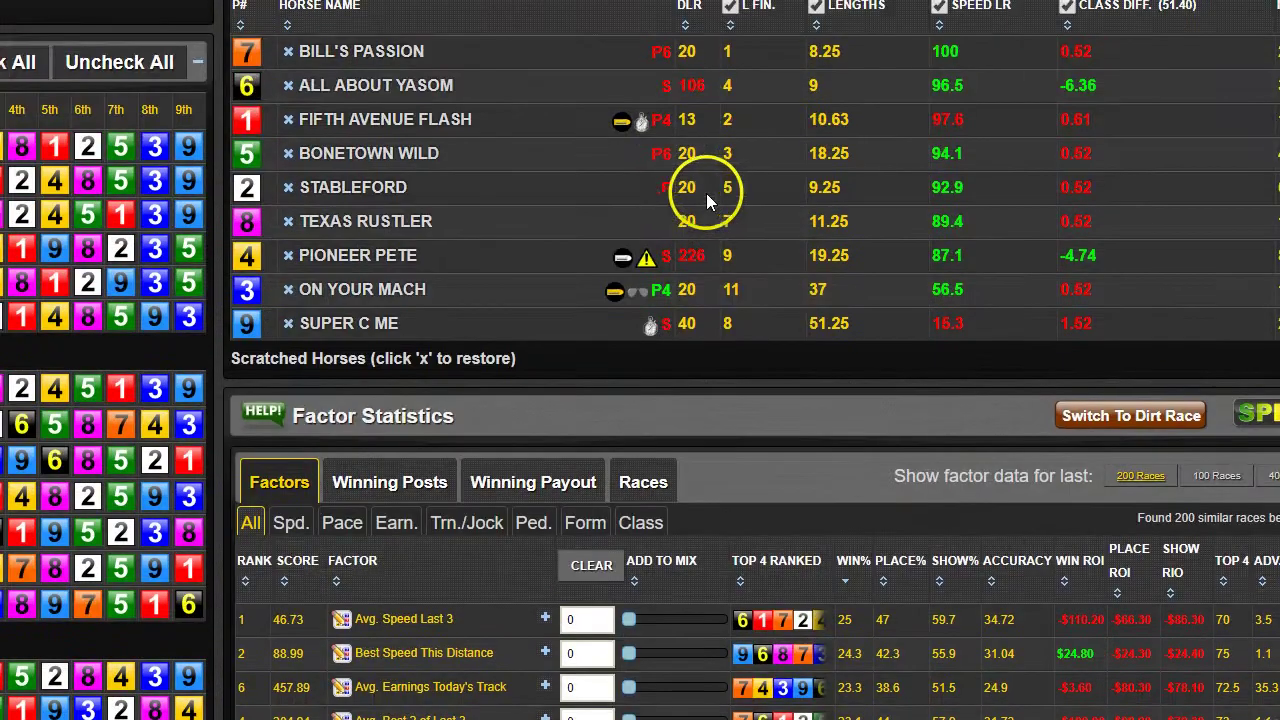
Sort the race's horse table by program number and review the win percentages in the 200-race factor list
click(240, 24)
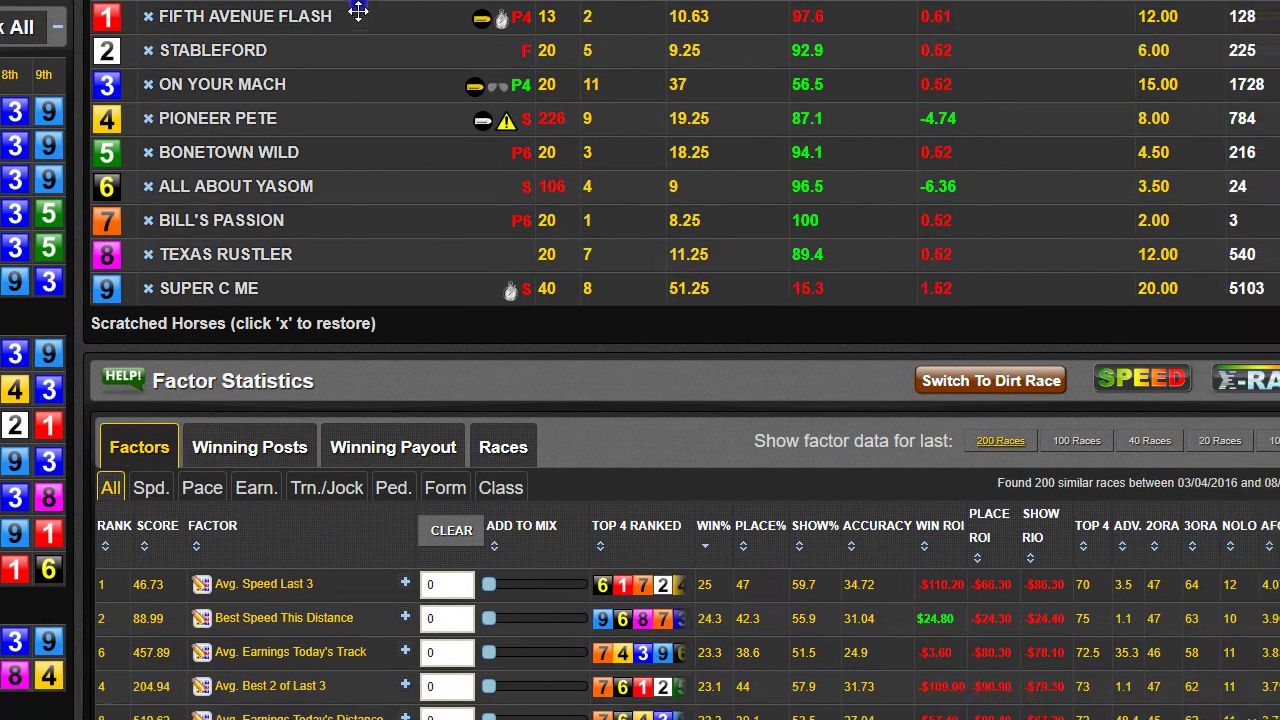
scroll(651, 480, down, 3)
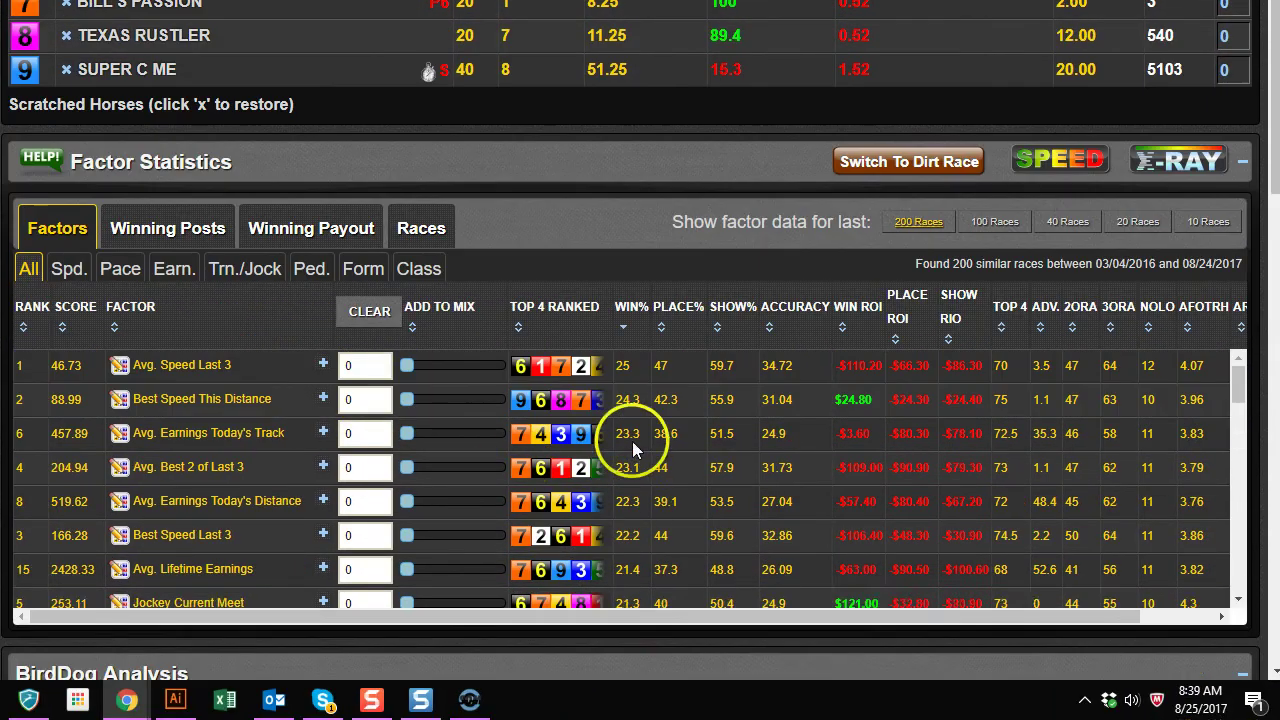
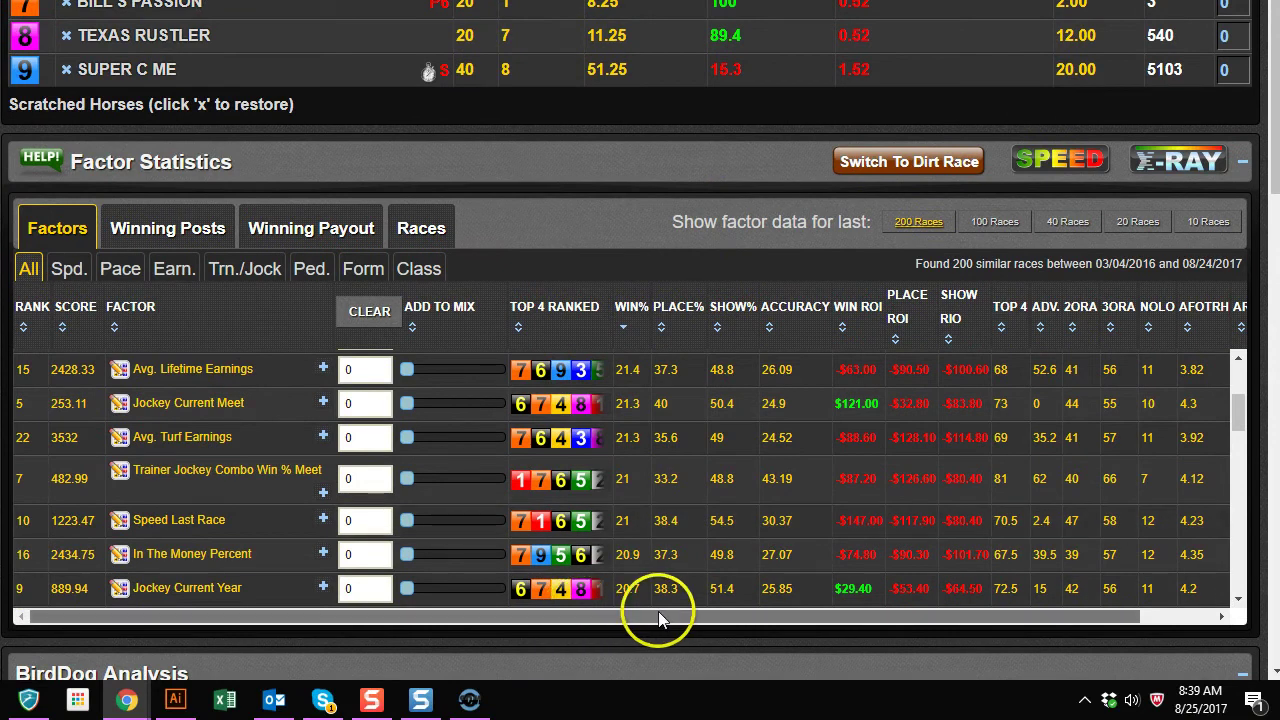
scroll(986, 500, up, 6)
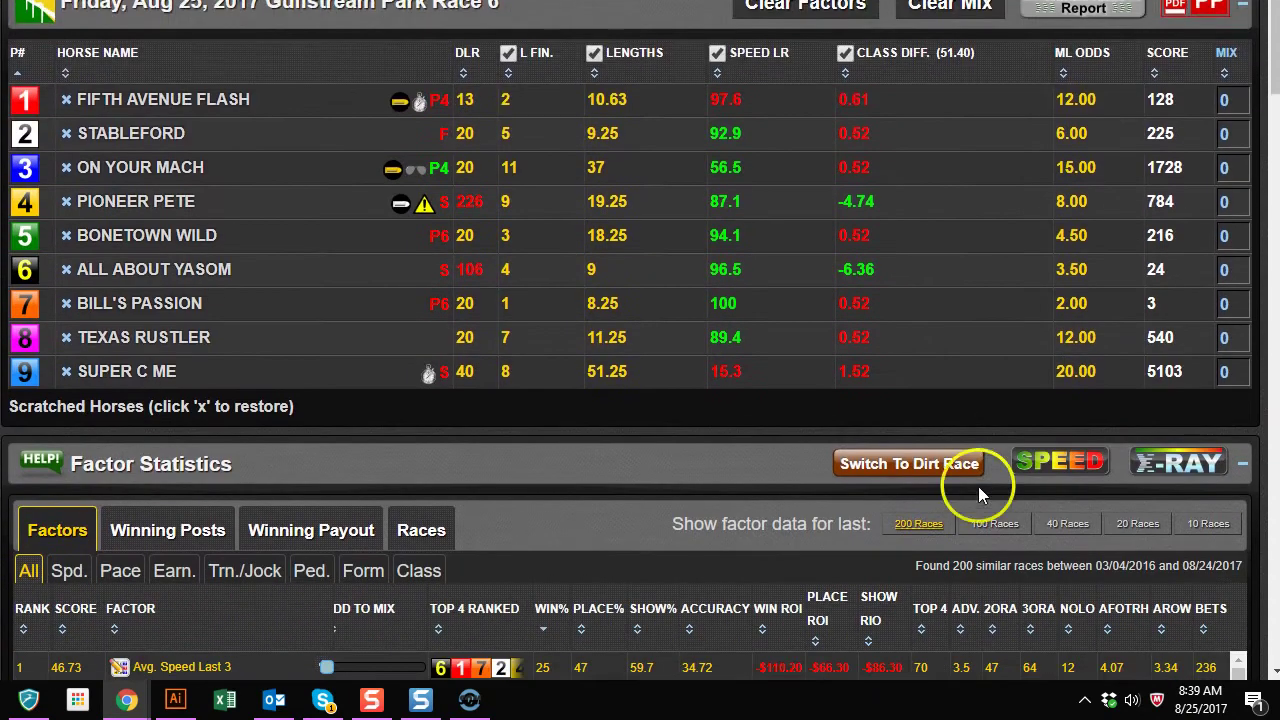
Show factor data for the last 40 races, review its columns through Bets, and sort the factors by rank
scroll(978, 486, down, 2)
click(1067, 423)
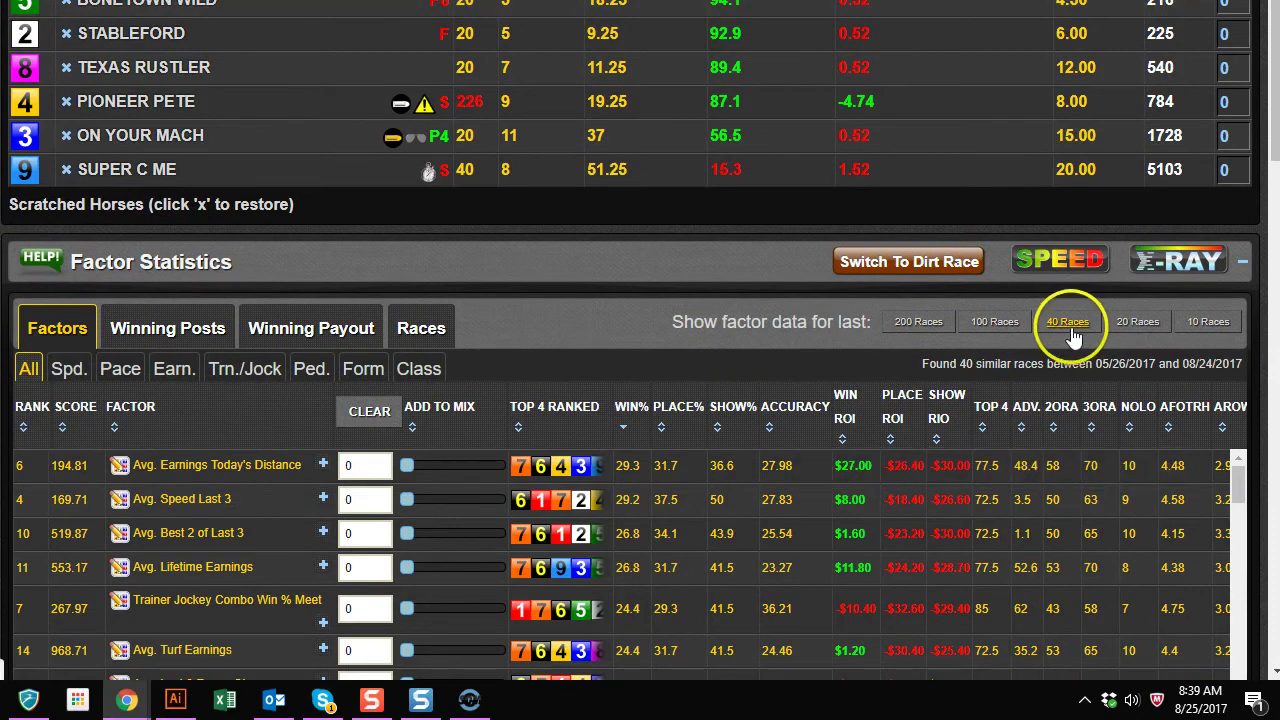
scroll(958, 418, down, 2)
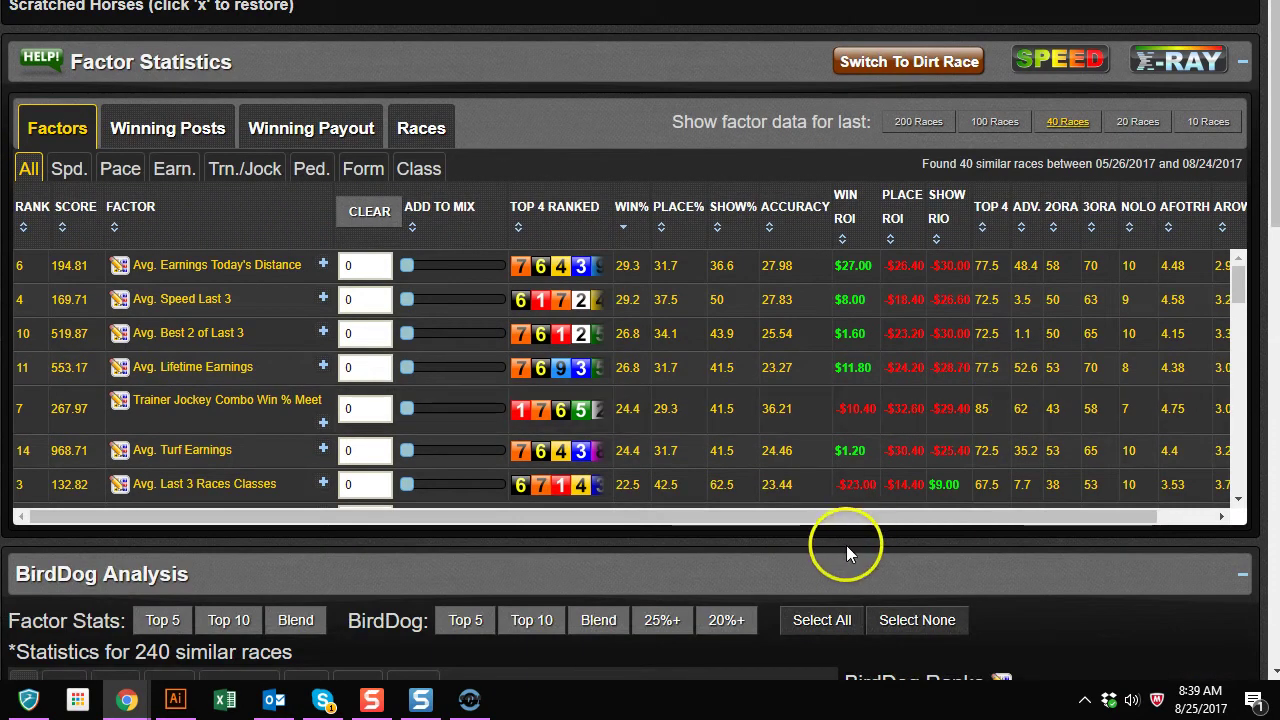
drag(945, 524, 1128, 526)
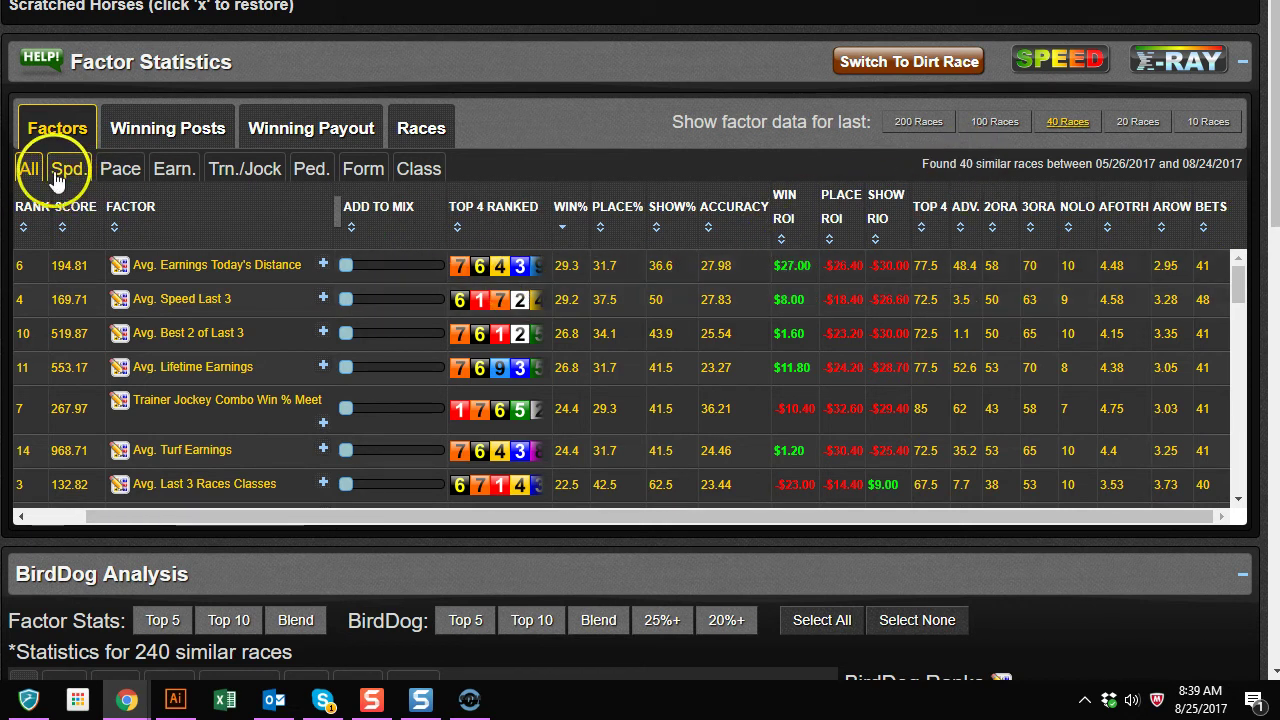
click(24, 233)
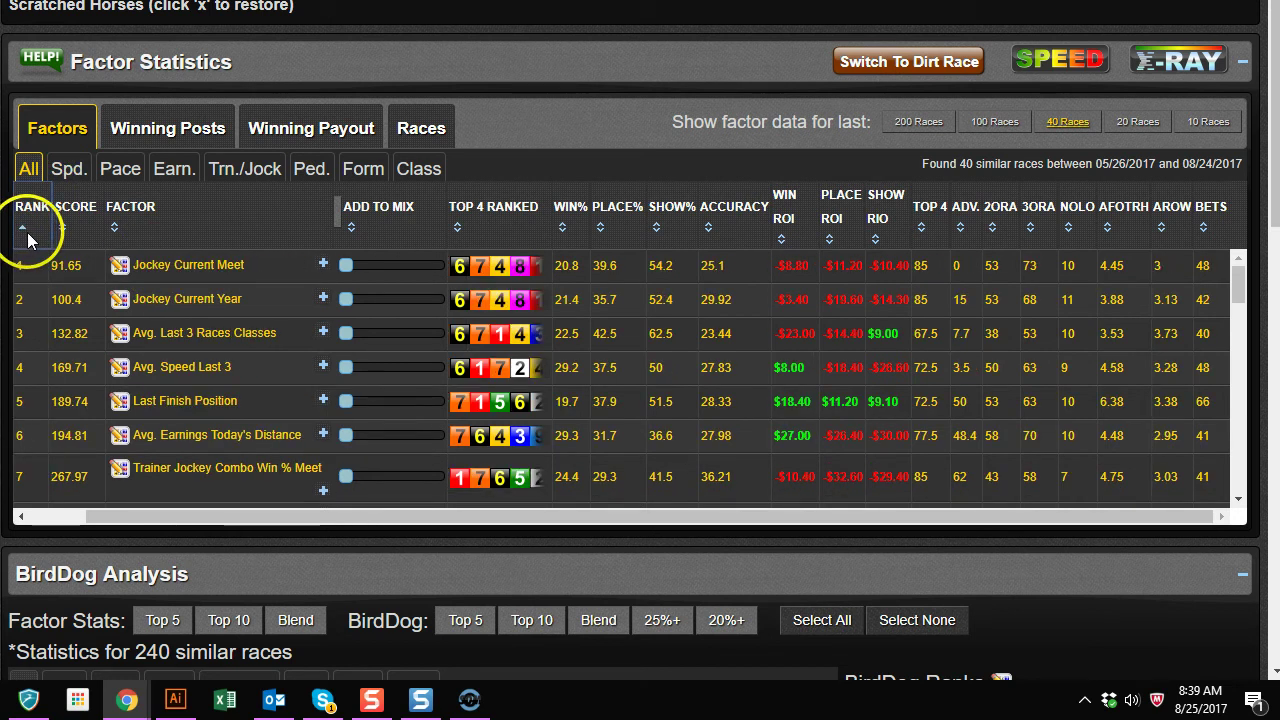
Sort the 40-race factor list by win ROI from highest to lowest and review the ranked factors
click(776, 218)
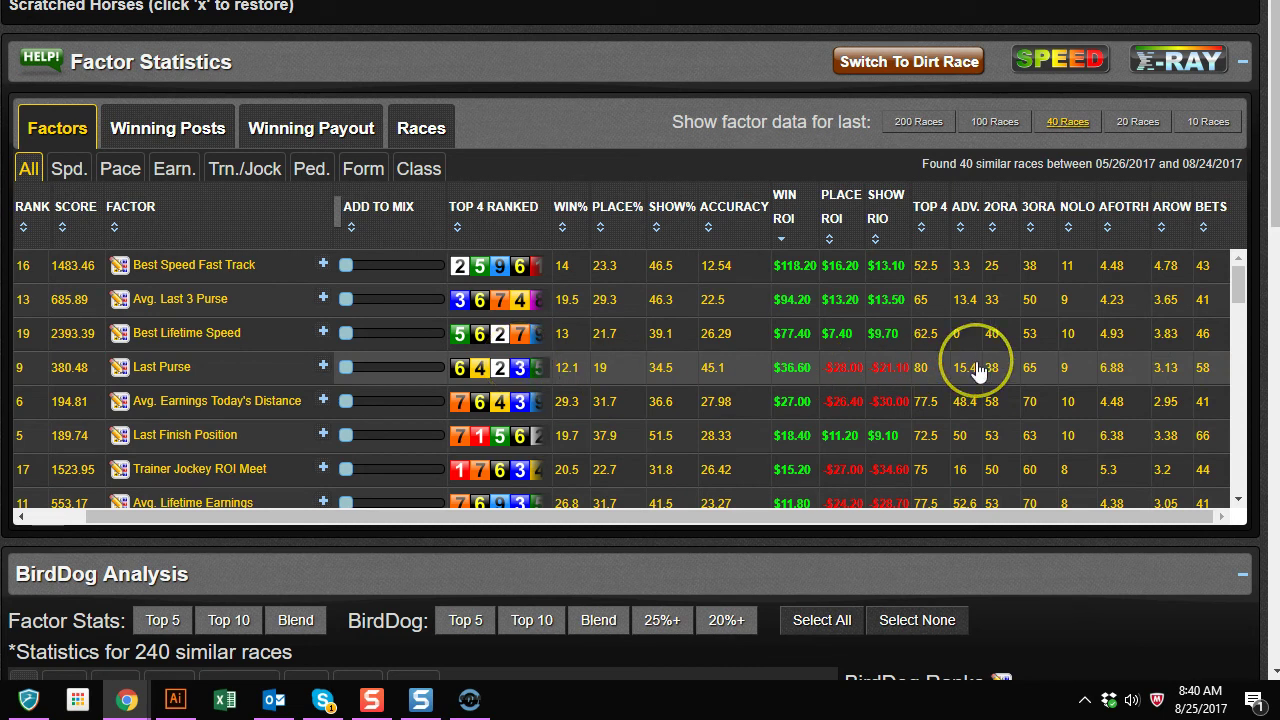
scroll(978, 370, down, 10)
scroll(978, 370, down, 10)
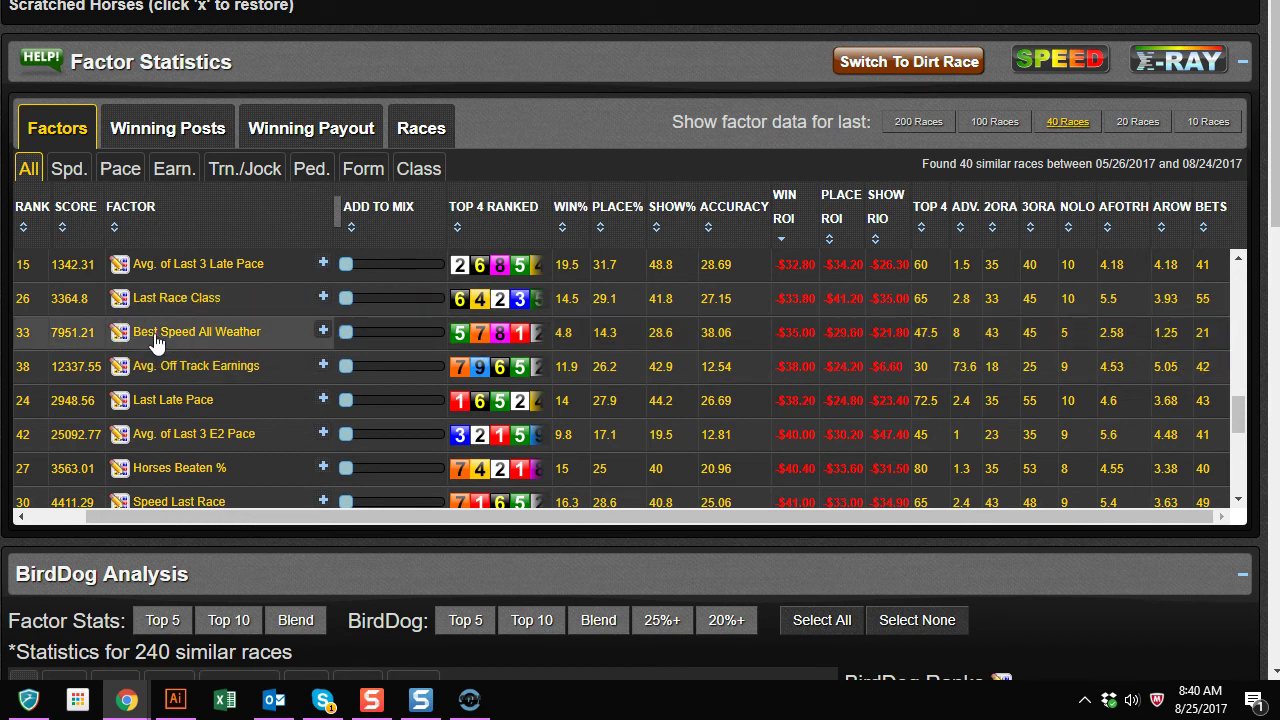
View the race conditions for Gulfstream Park race 6
scroll(155, 343, up, 5)
scroll(309, 11, up, 4)
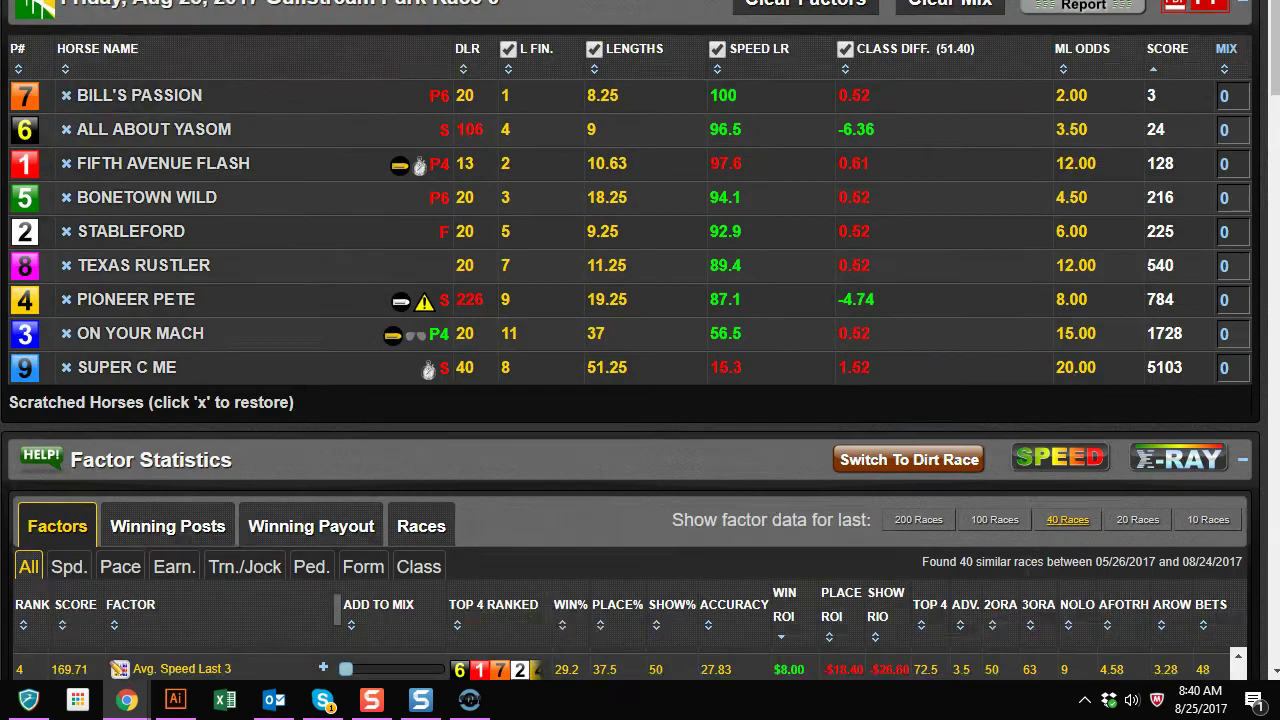
mouse_move(37, 12)
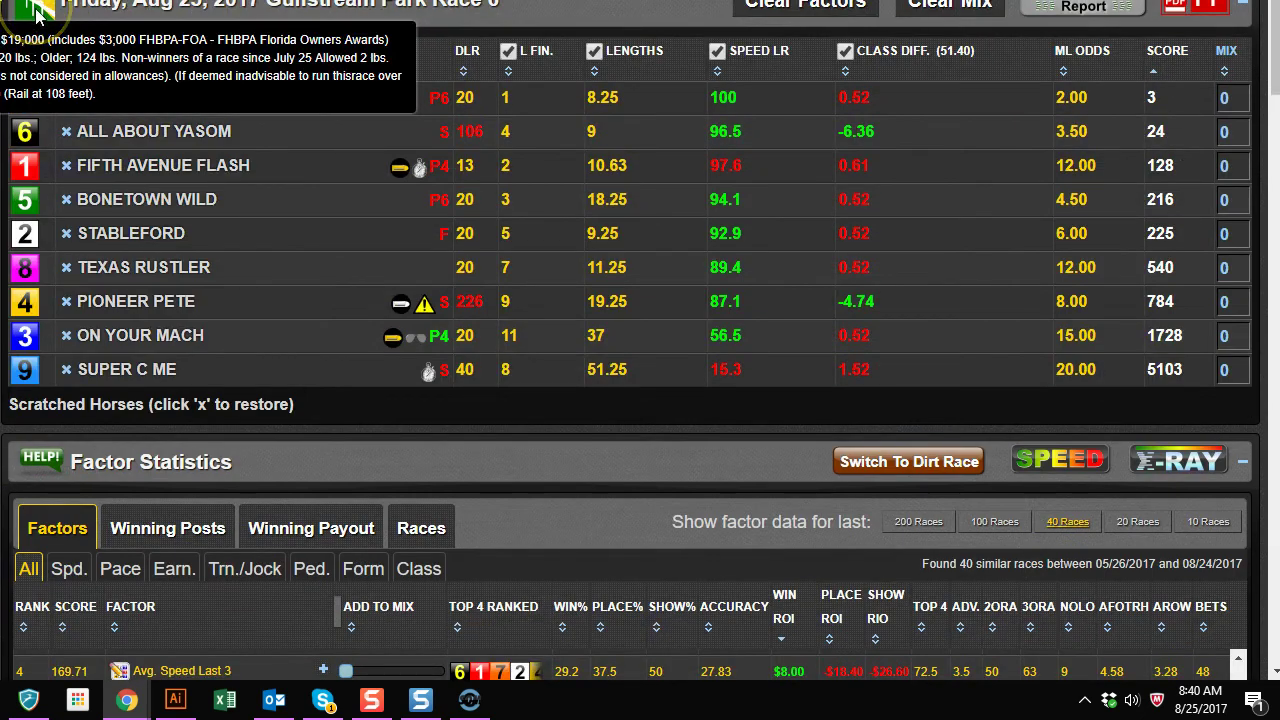
Examine the whole 40-race factor list ranked by win ROI, comparing each factor's returns with its top-ranked horses and win percentage
scroll(451, 313, down, 4)
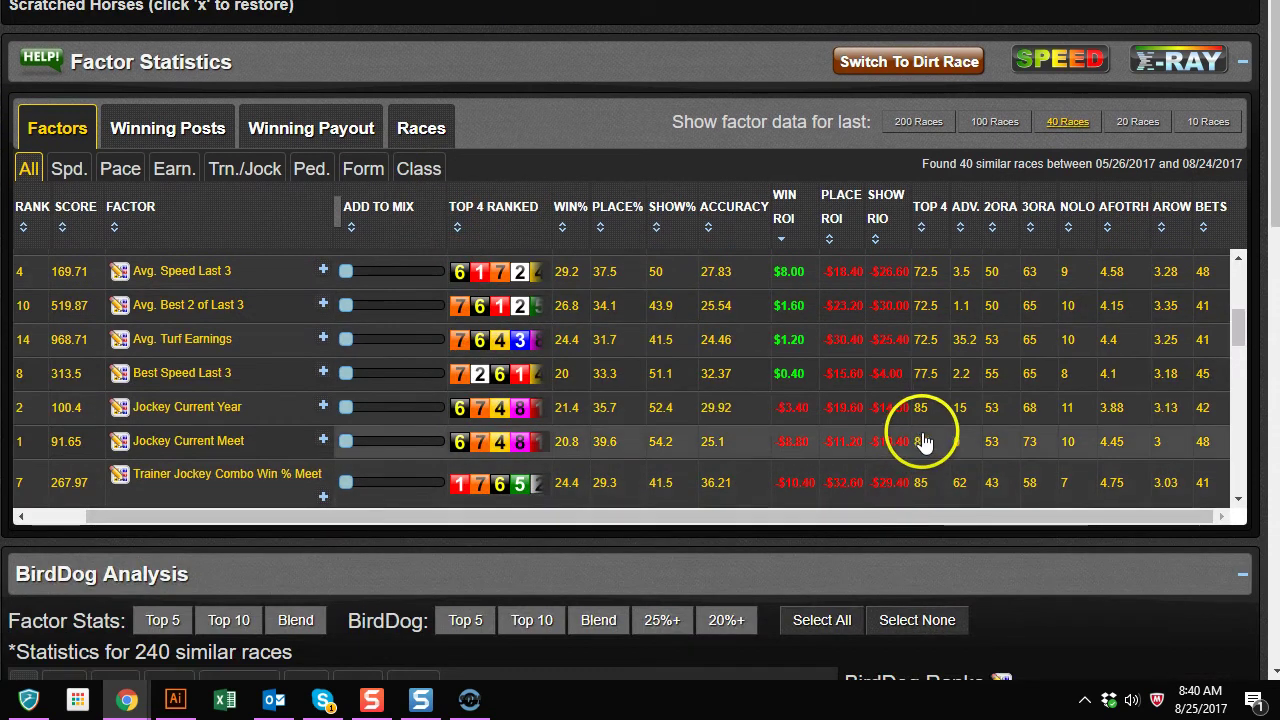
scroll(920, 434, down, 1)
scroll(924, 443, down, 4)
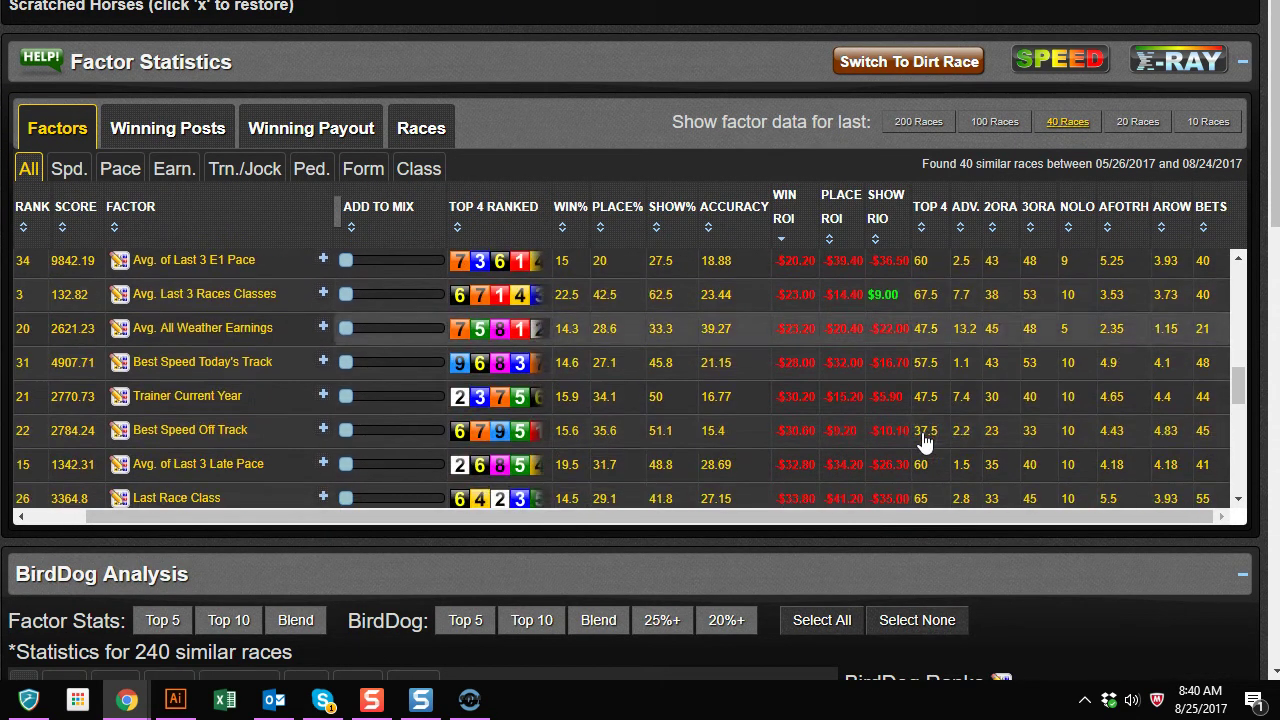
scroll(465, 313, down, 5)
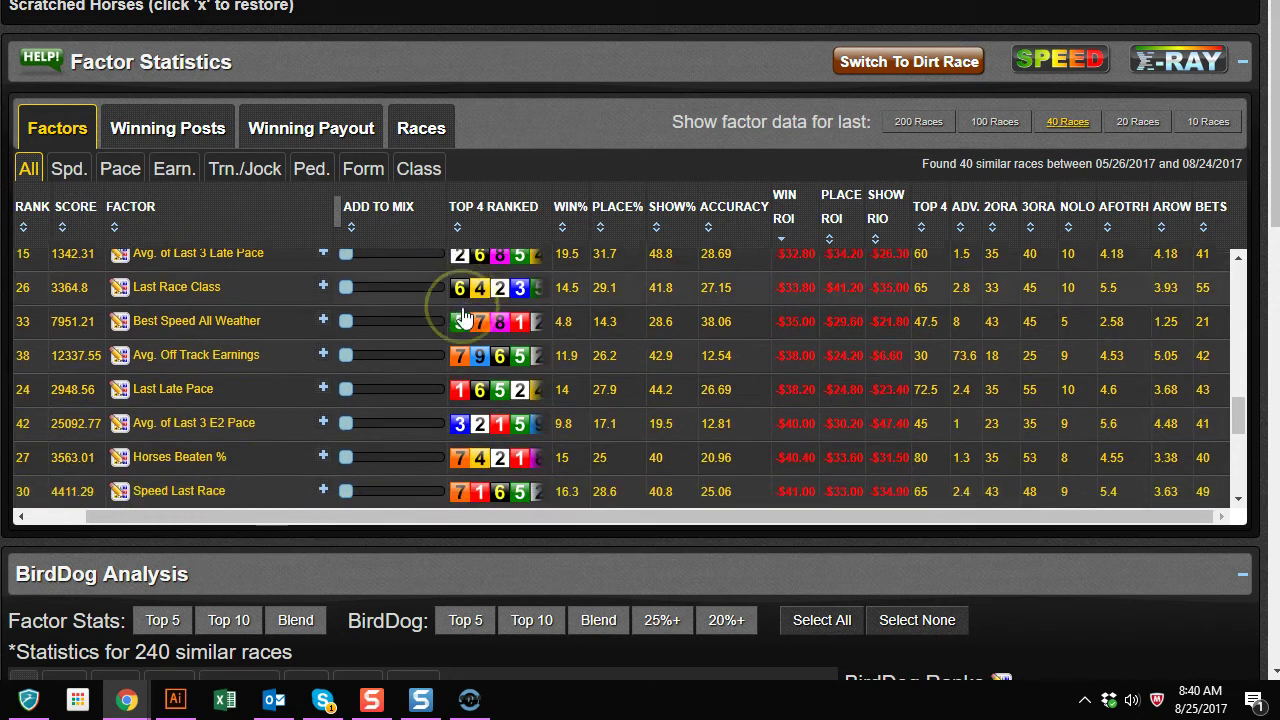
scroll(465, 313, down, 6)
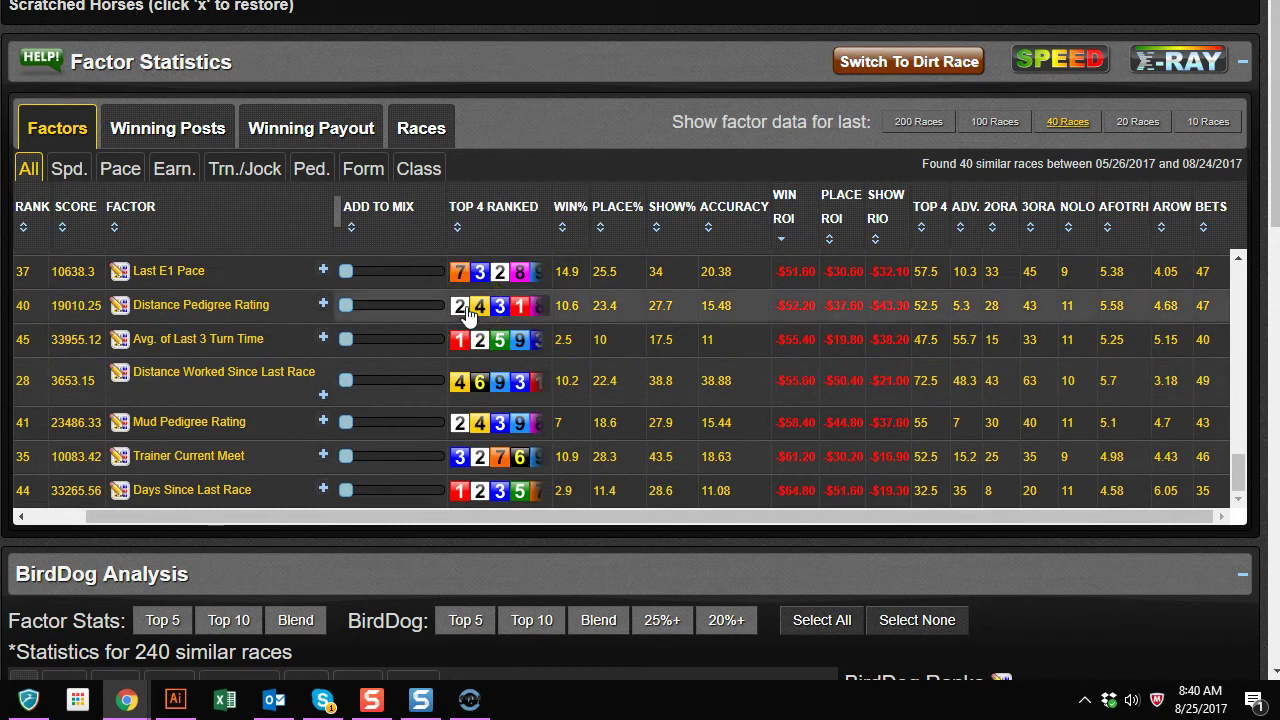
scroll(468, 312, up, 10)
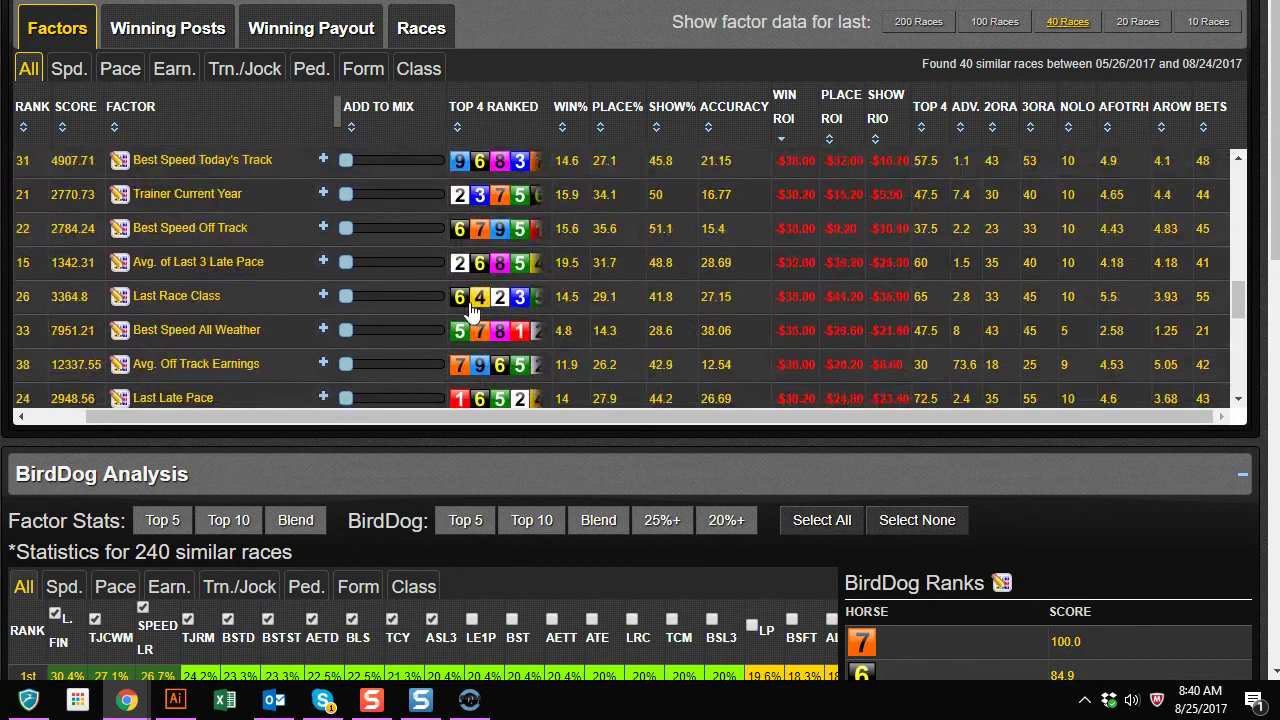
scroll(472, 312, up, 5)
click(416, 244)
click(350, 185)
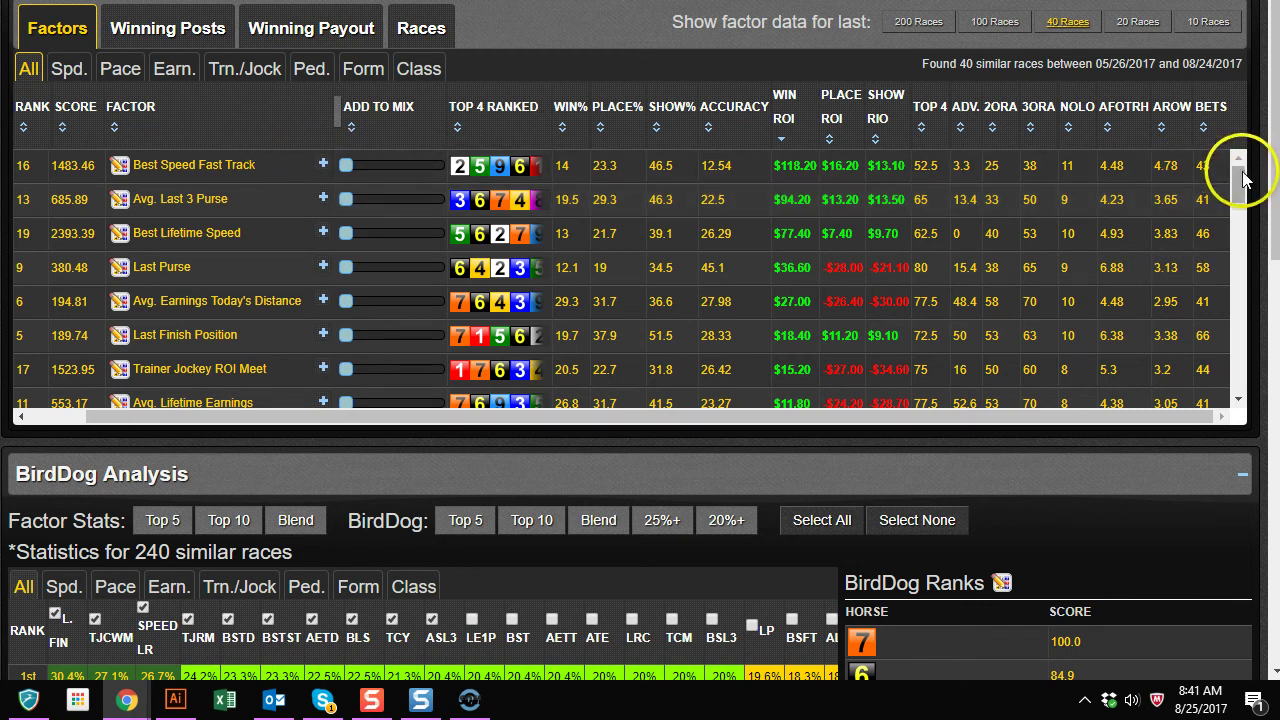
scroll(1240, 190, down, 3)
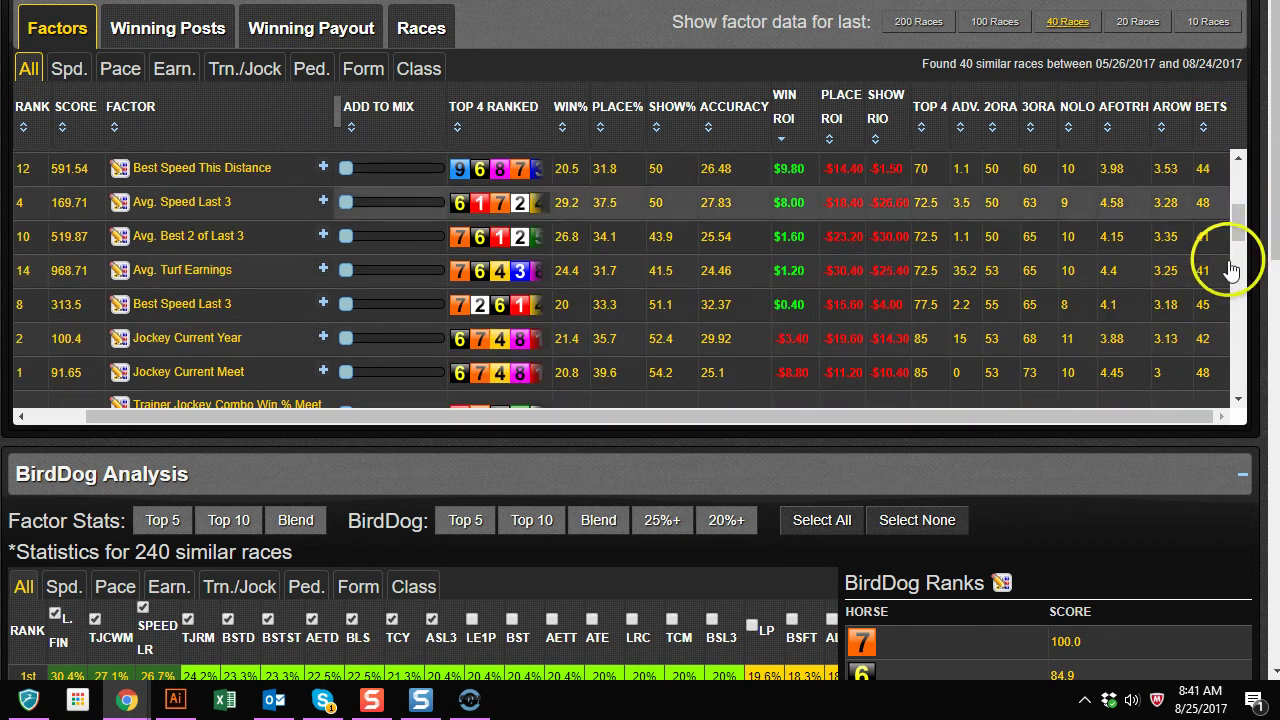
drag(1236, 214, 1243, 287)
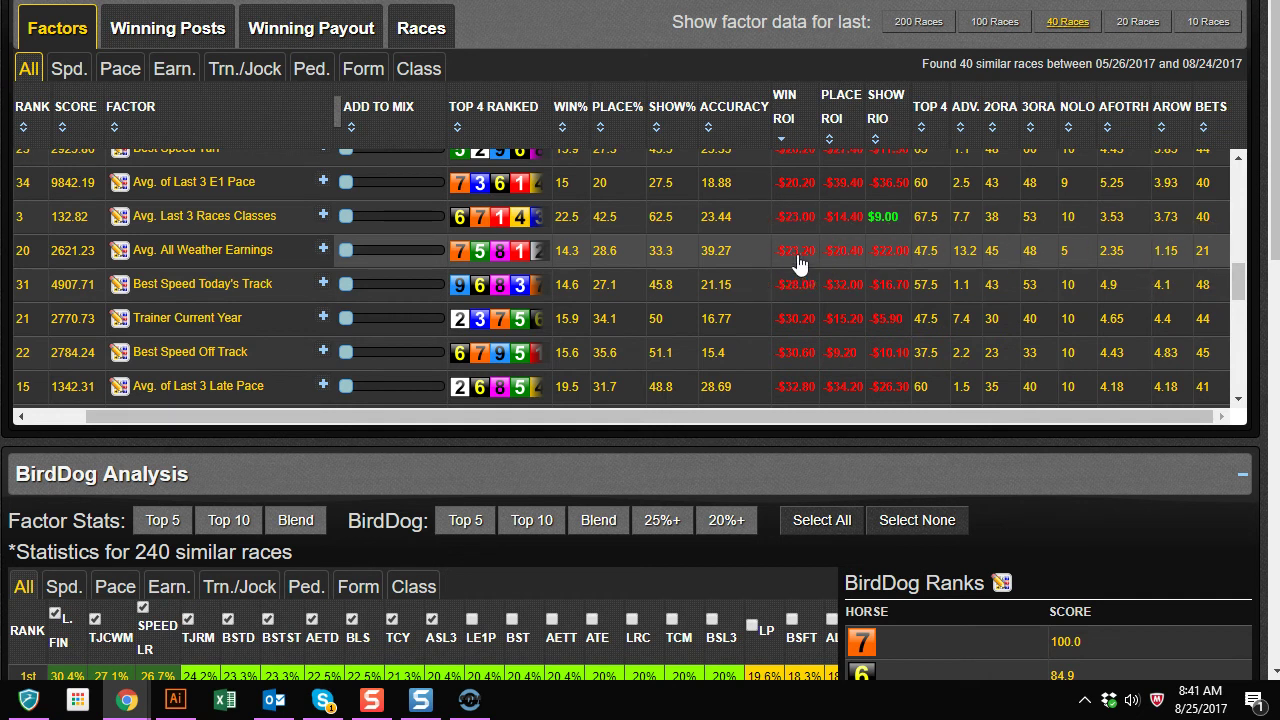
scroll(798, 262, up, 10)
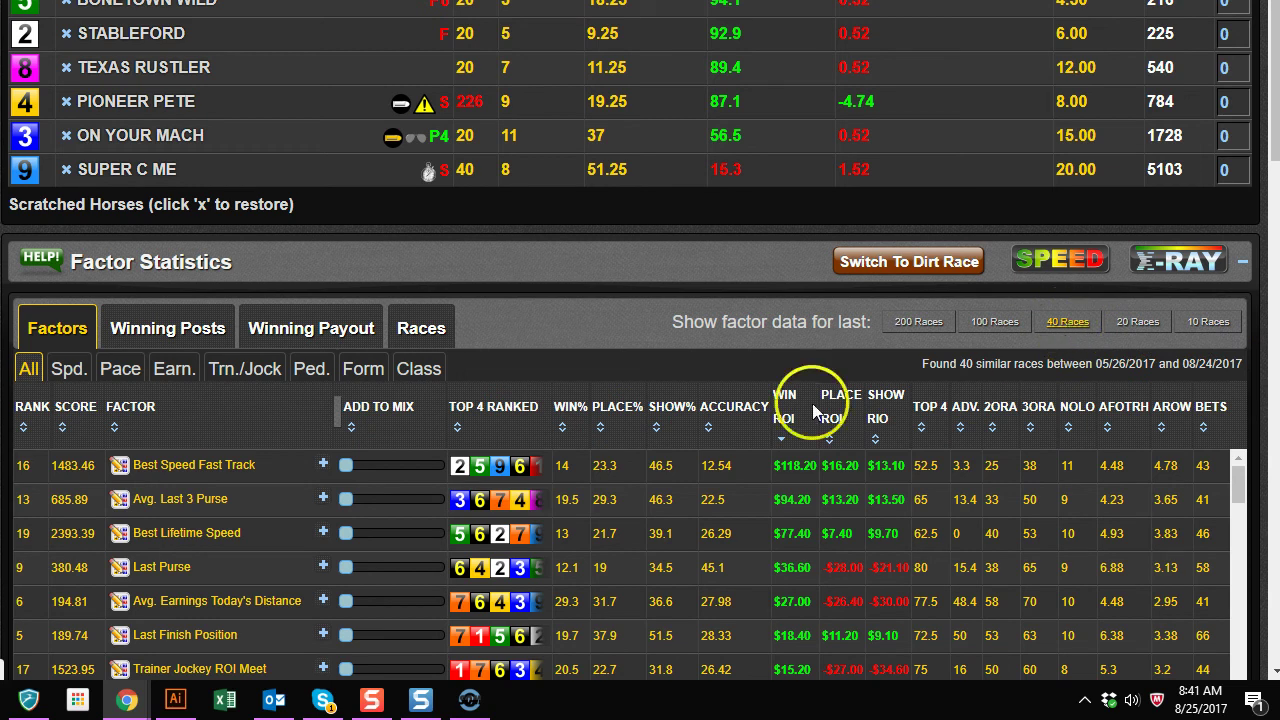
Open the display options, review the Standard and Professional layouts, and close the options
mouse_move(428, 118)
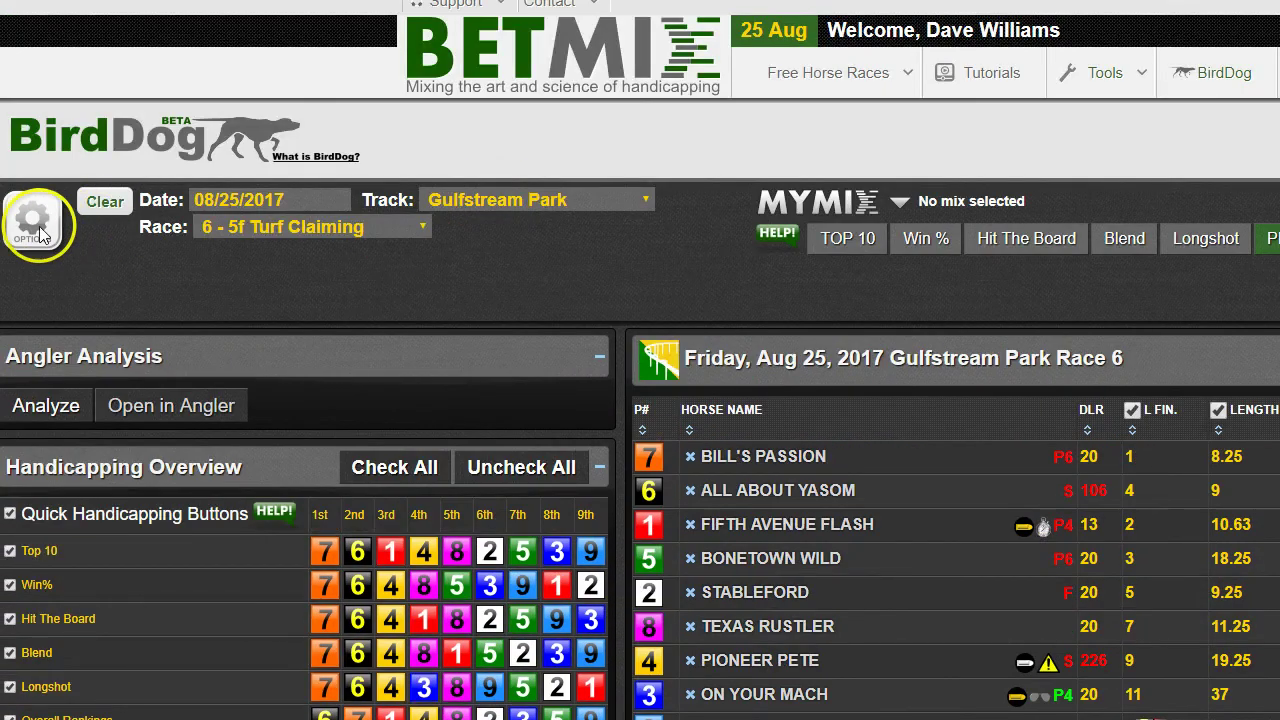
click(40, 234)
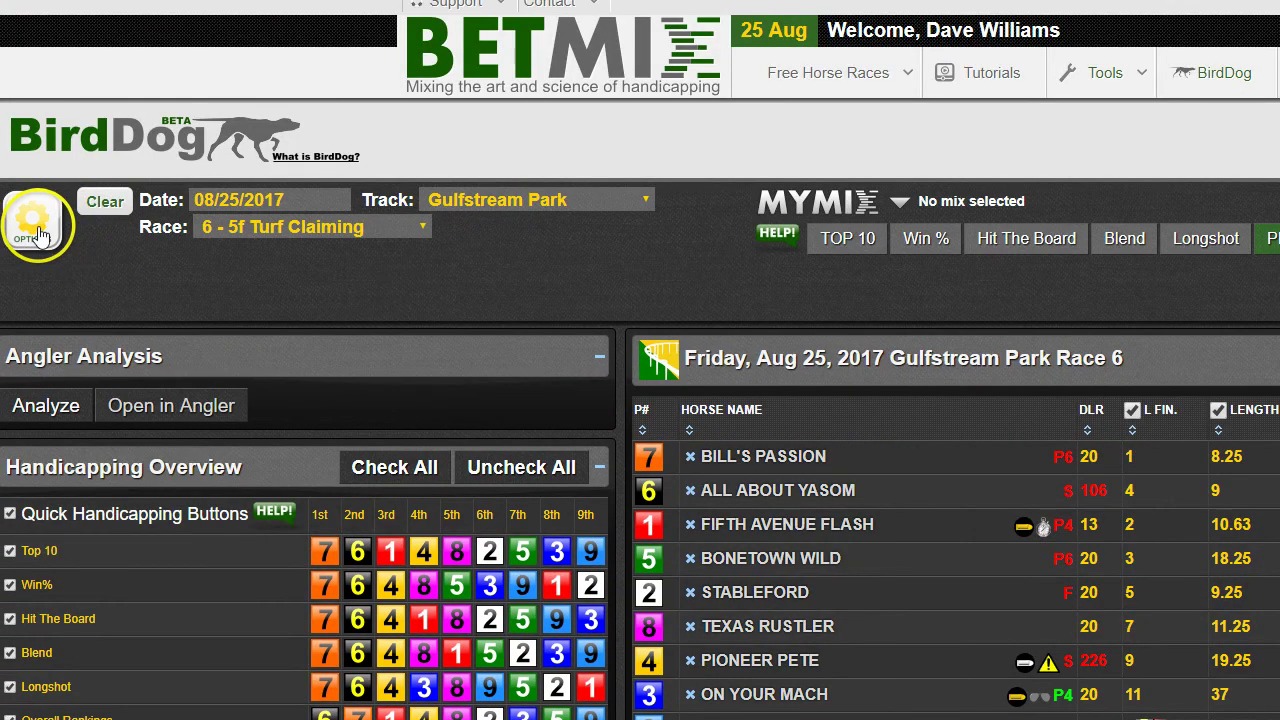
click(205, 345)
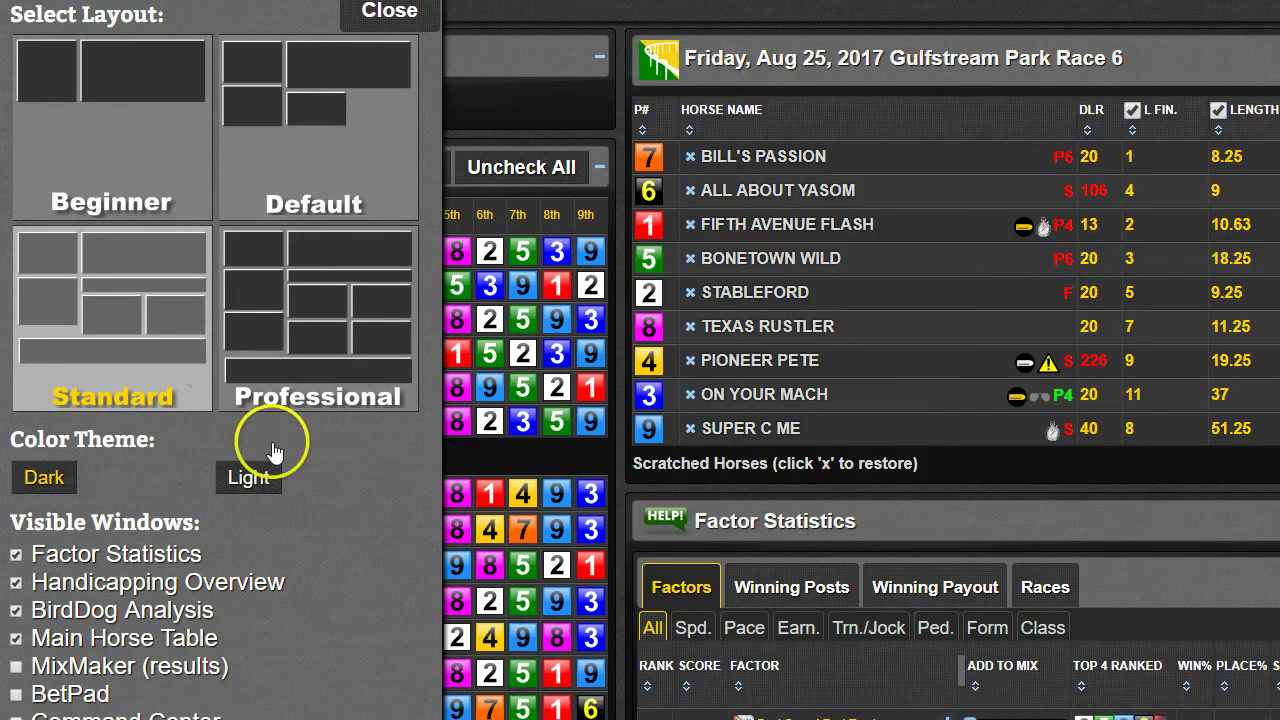
click(310, 330)
click(385, 12)
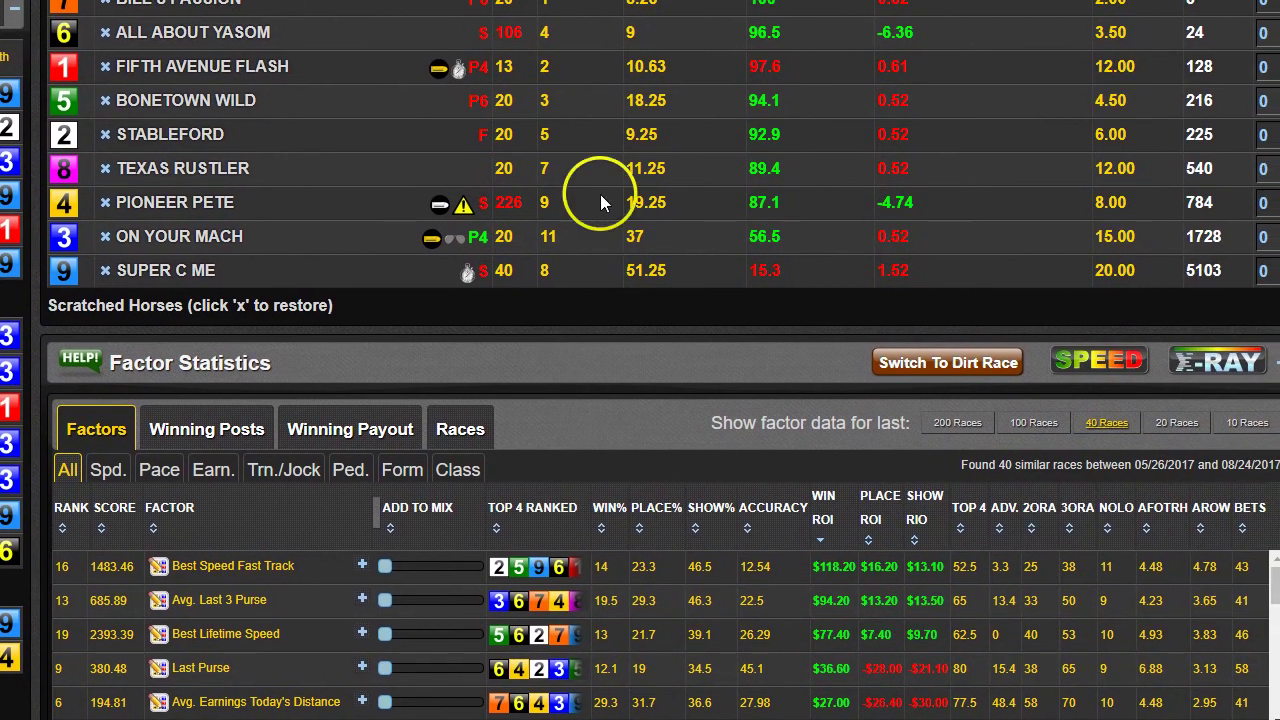
click(1172, 427)
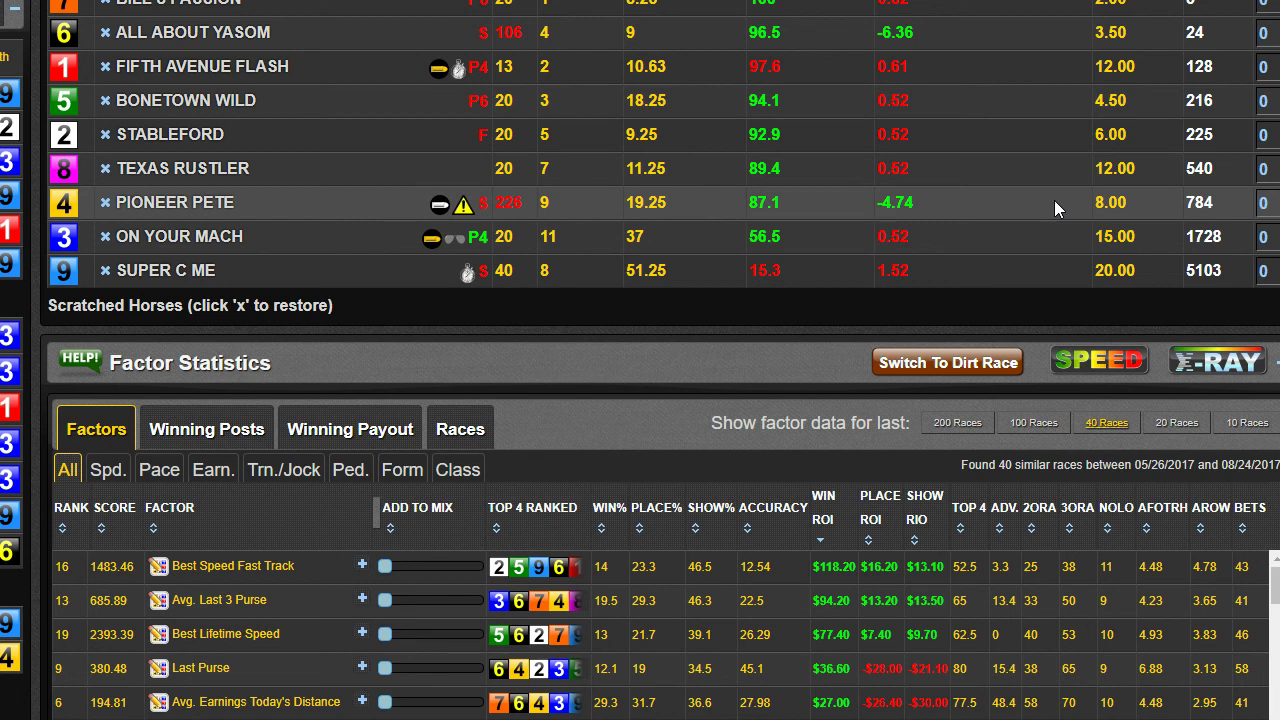
click(1175, 428)
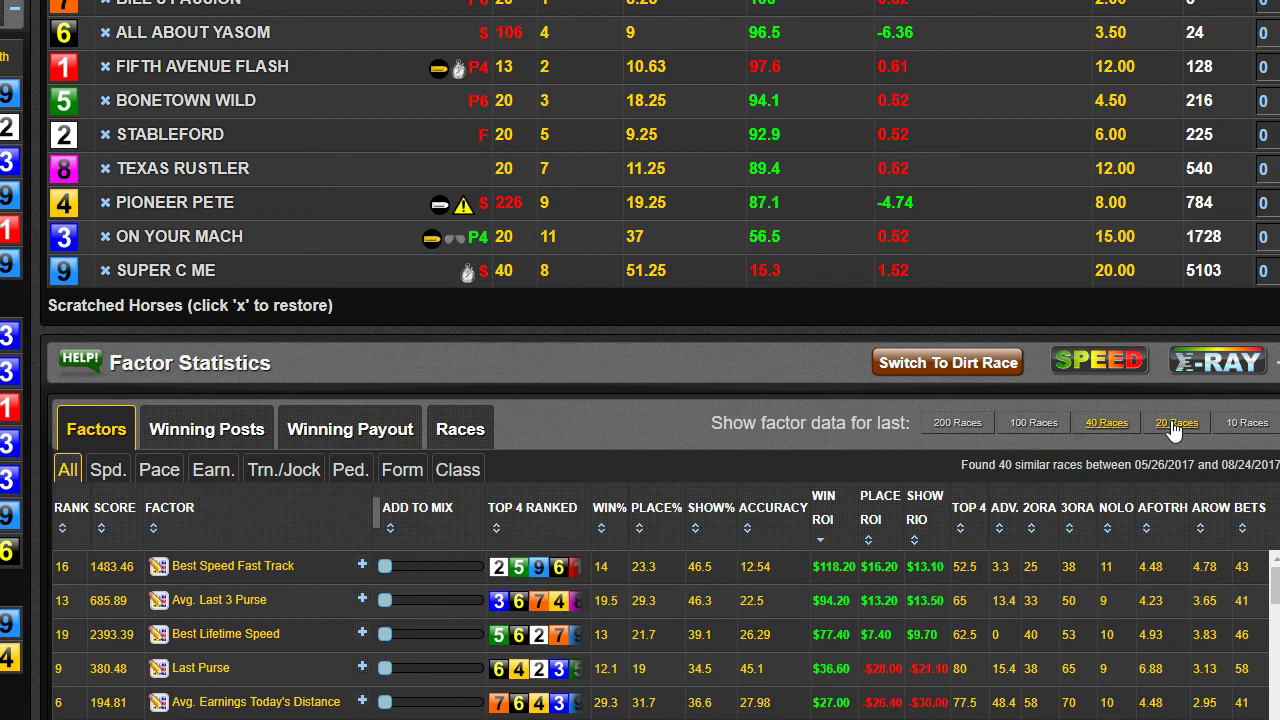
click(1094, 426)
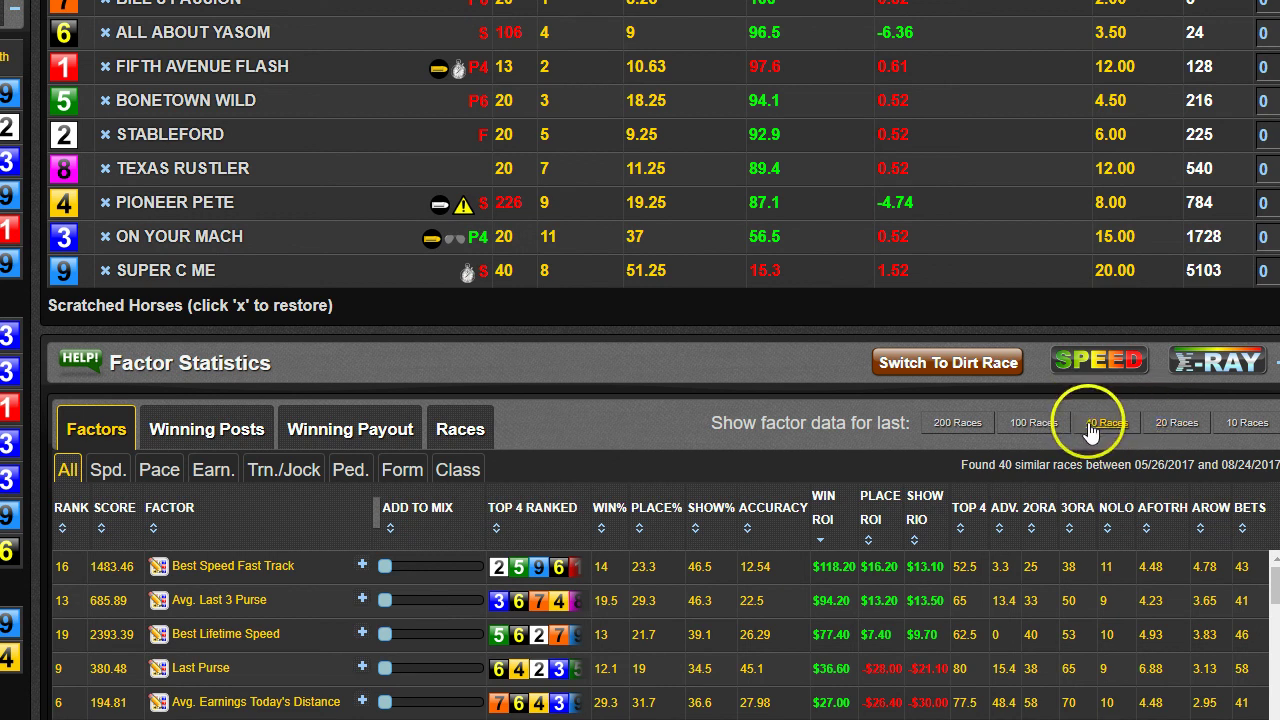
click(1076, 426)
click(1176, 430)
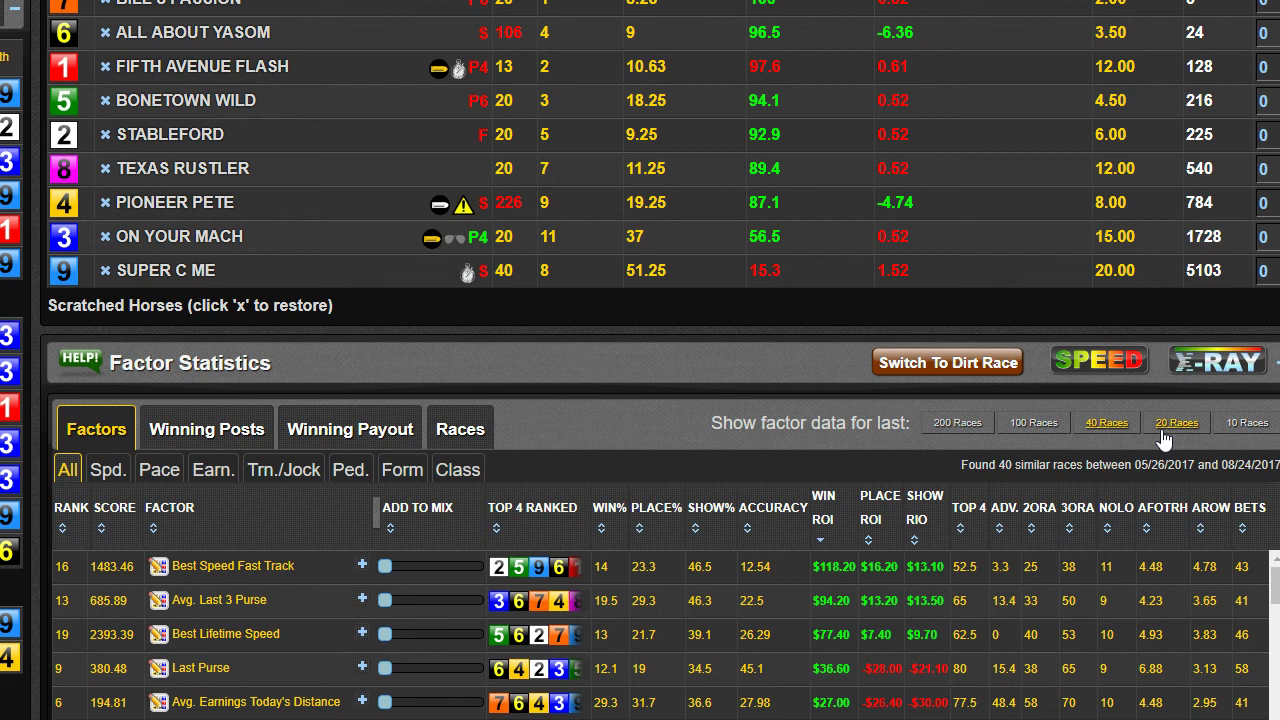
click(1040, 430)
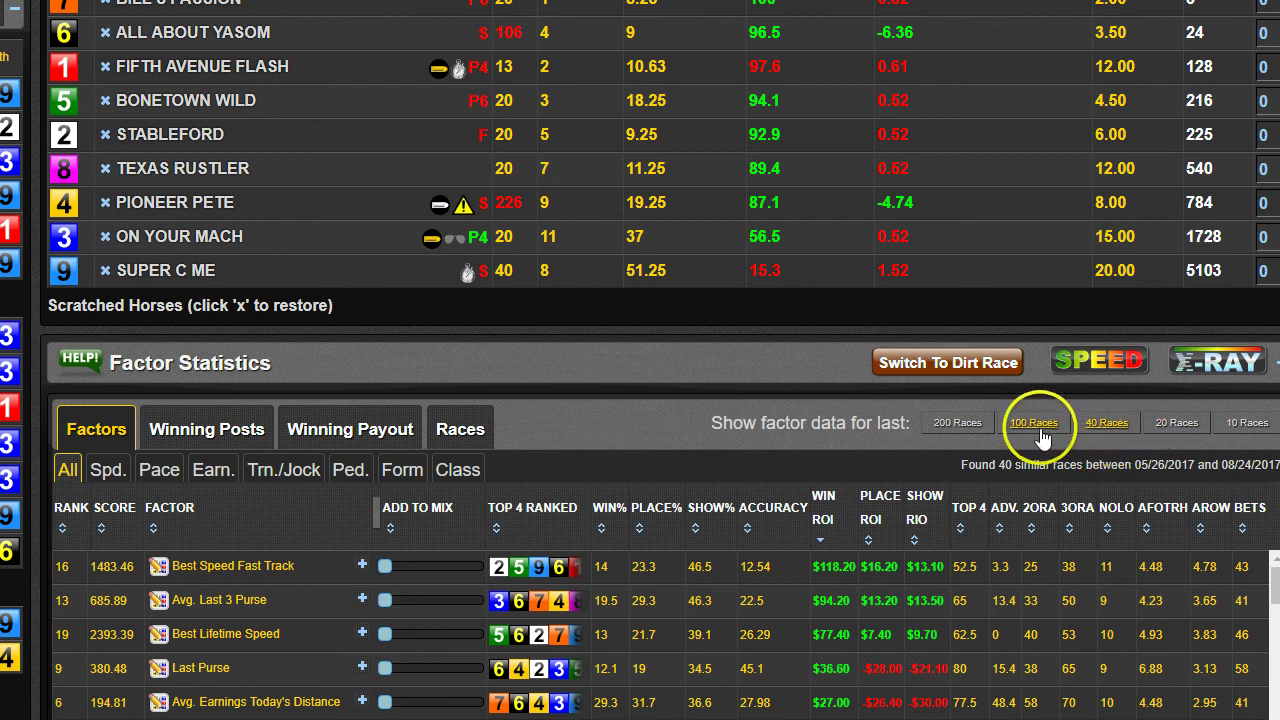
click(1176, 428)
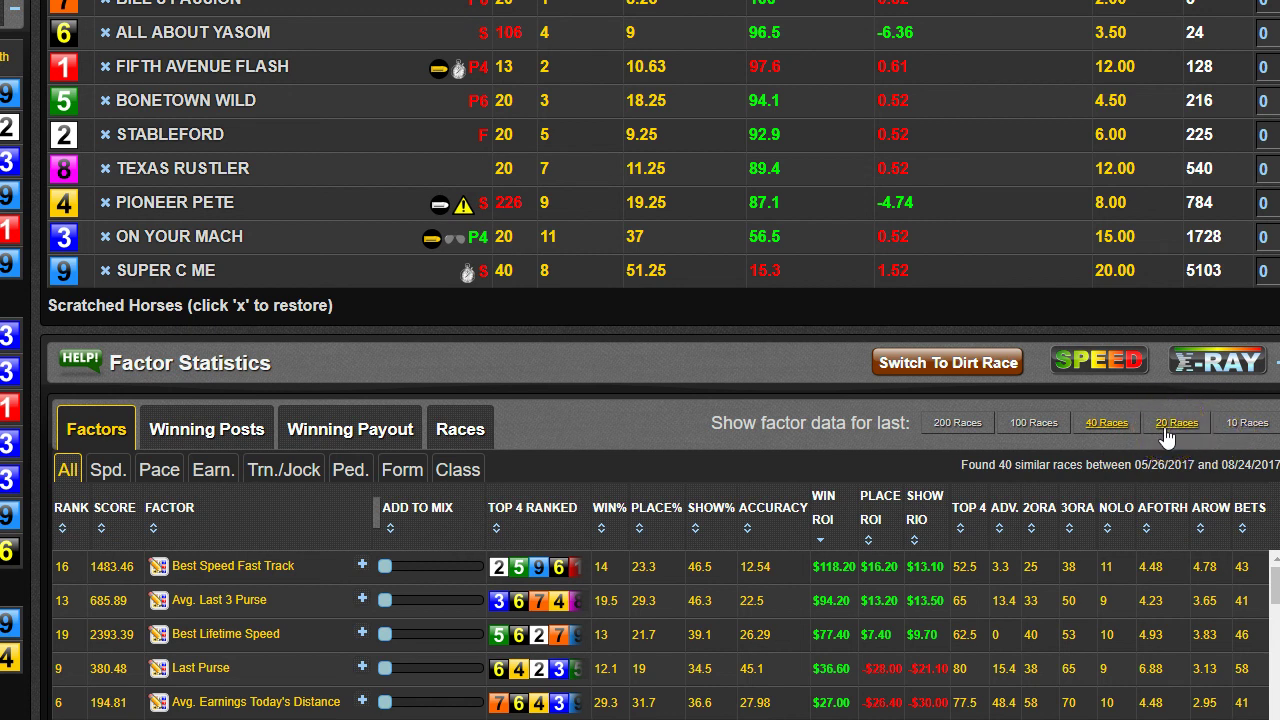
click(1106, 424)
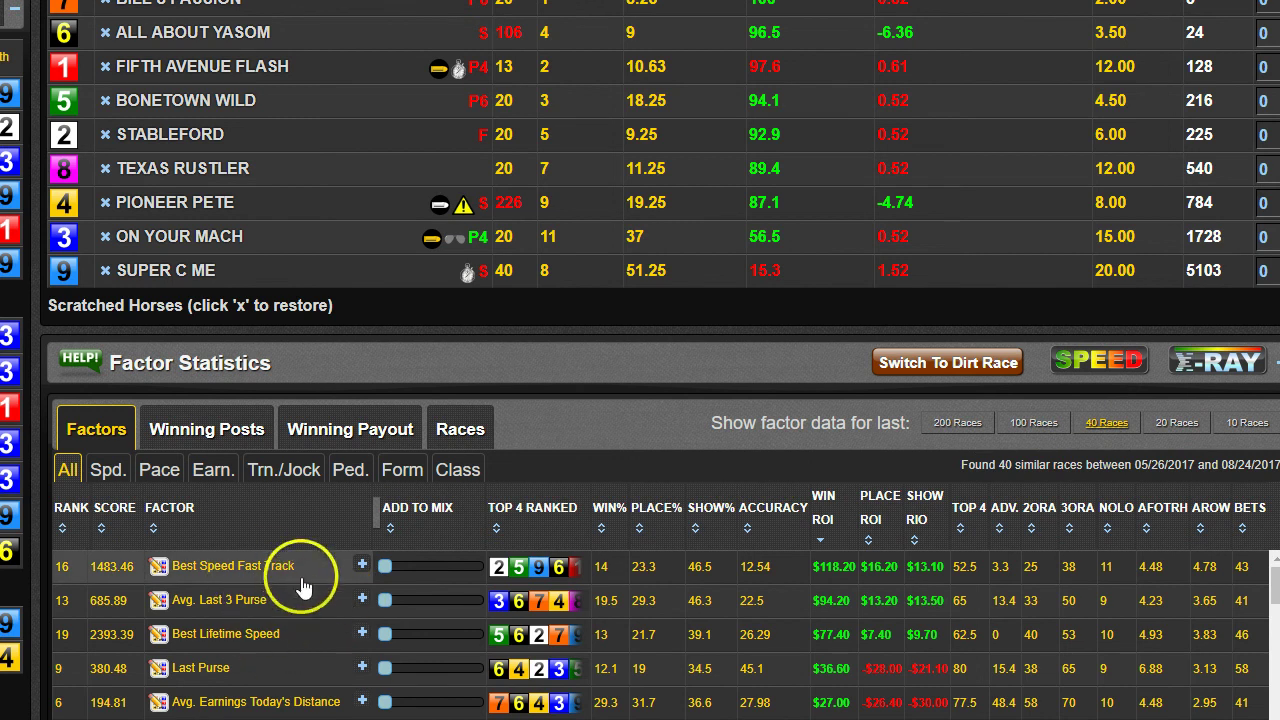
Sort the 40-race factor list by rank in ascending order and review the top factors and the race's horse table
click(69, 534)
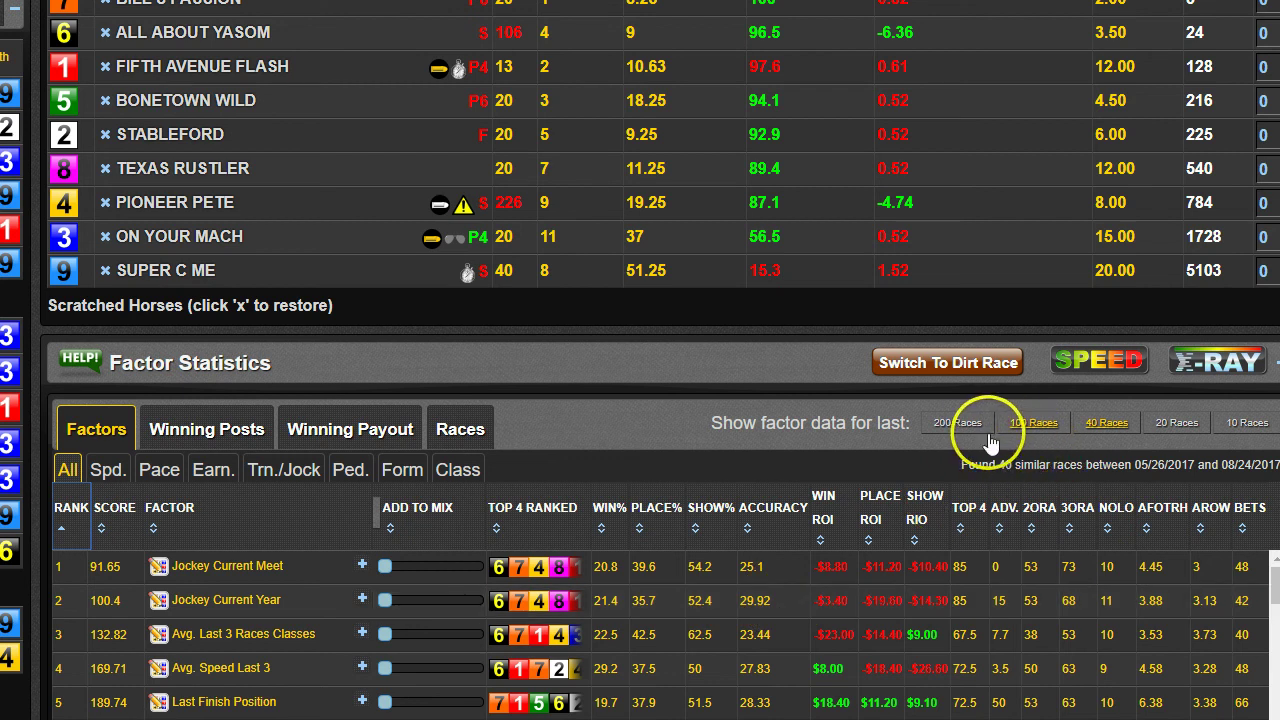
click(1175, 423)
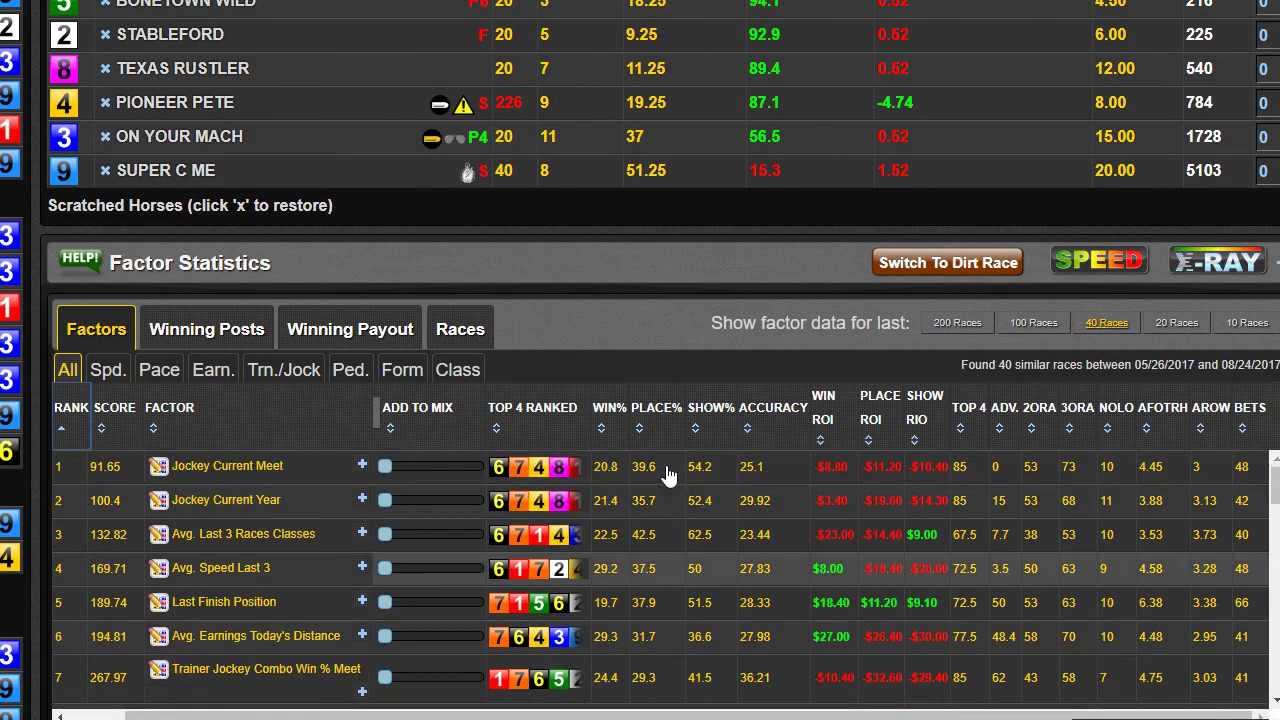
scroll(669, 476, up, 1)
scroll(669, 476, down, 1)
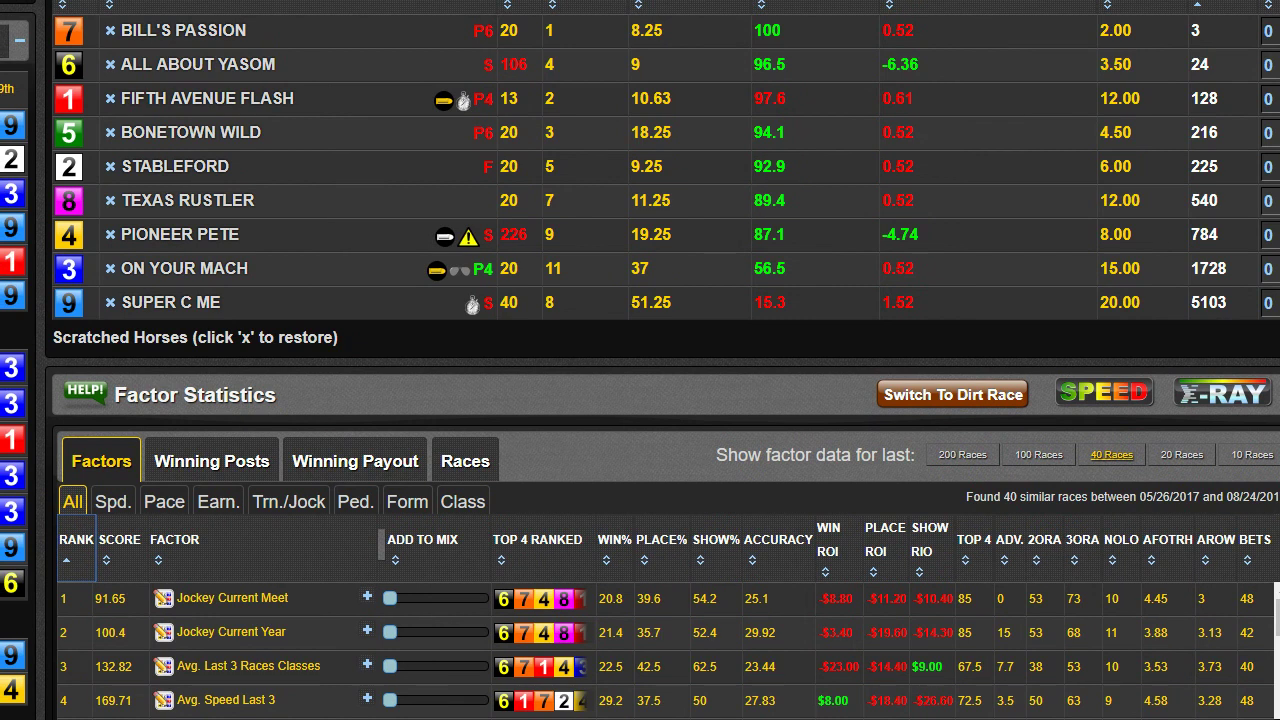
scroll(465, 316, up, 3)
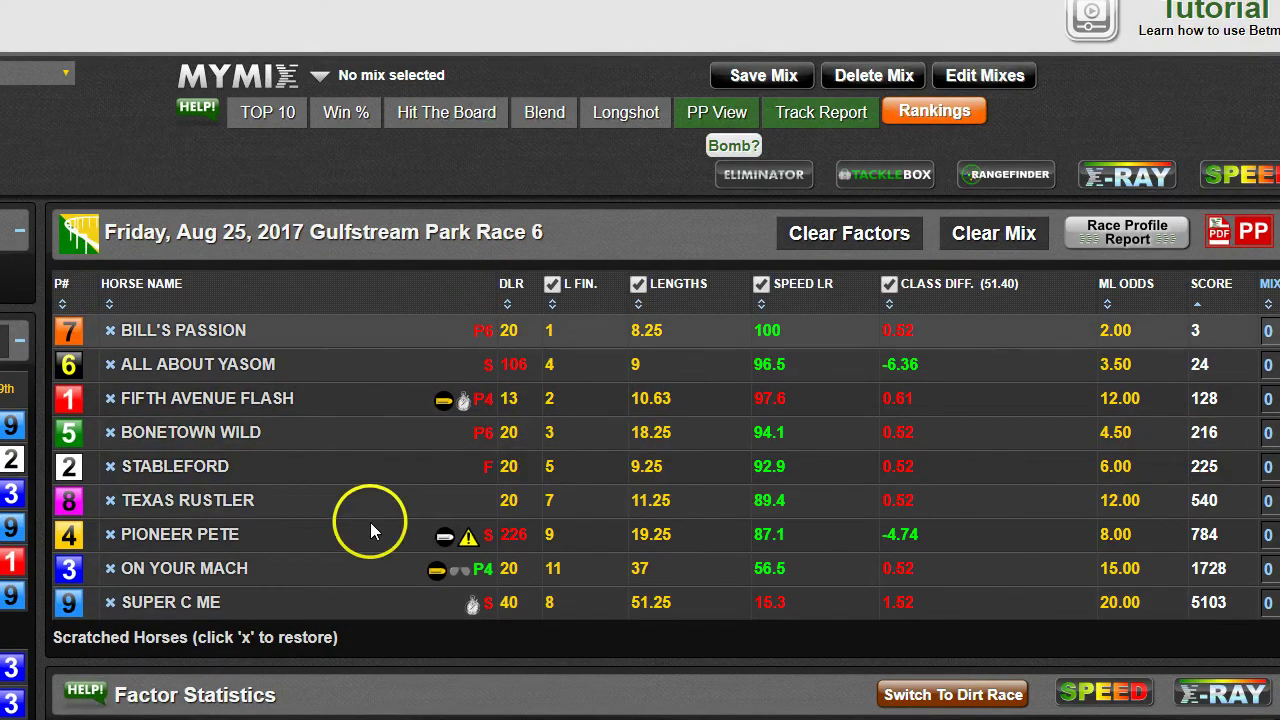